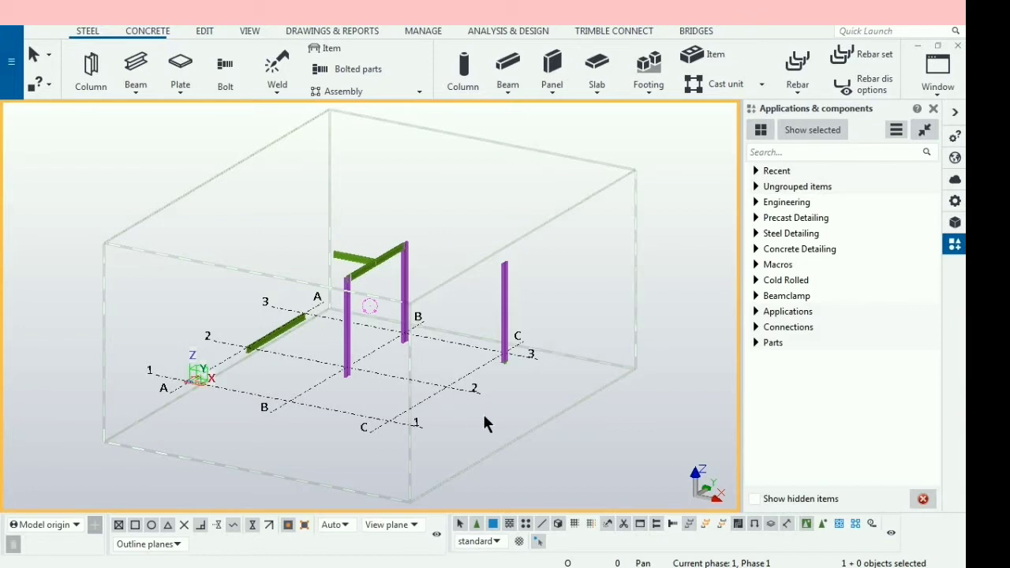
Orbit the model about the intersection of grid lines C and 2, end the command, and redraw the view
right_click(572, 261)
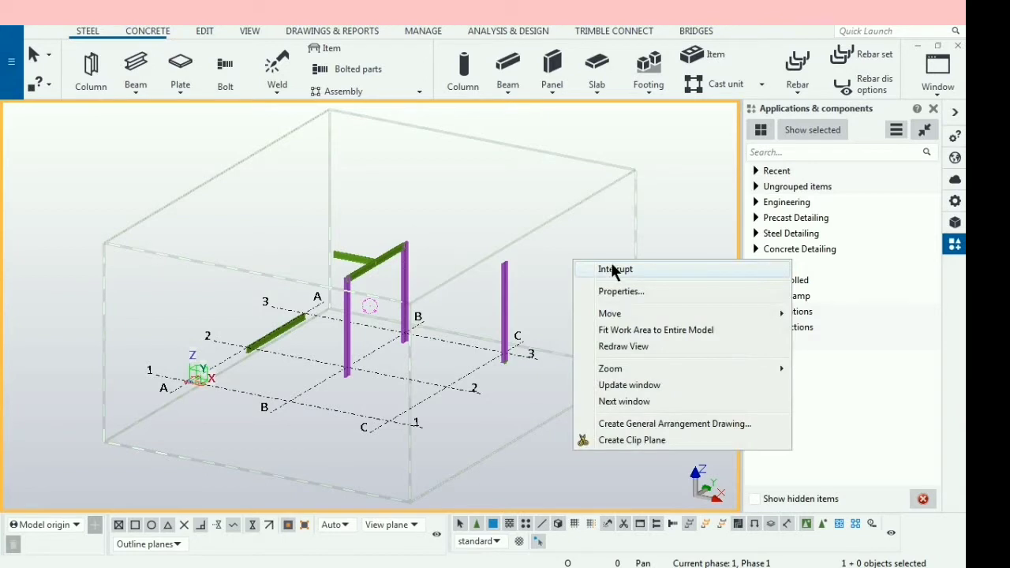
click(613, 270)
key(Return)
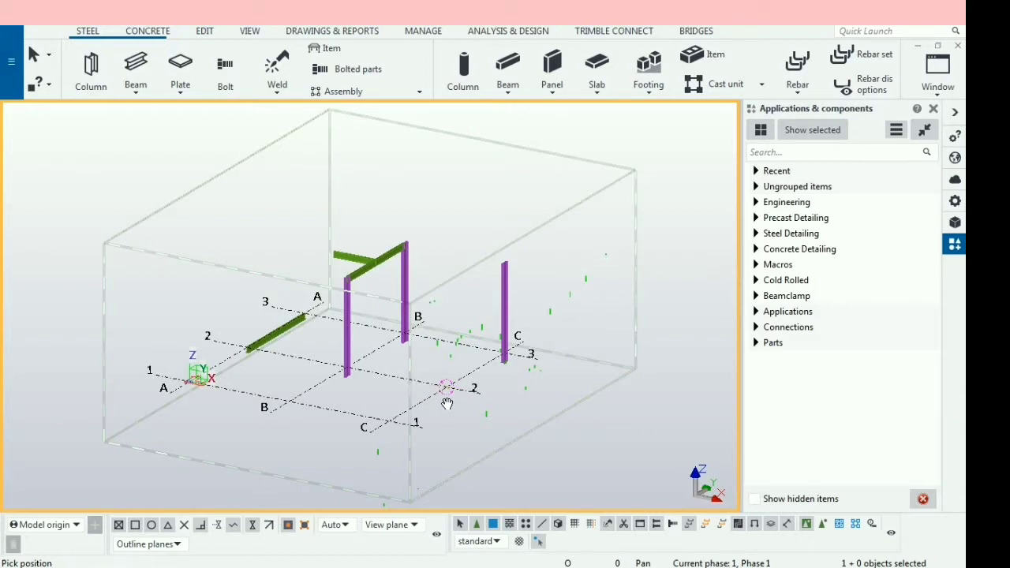
ctrl+middle_drag(447, 403, 633, 386)
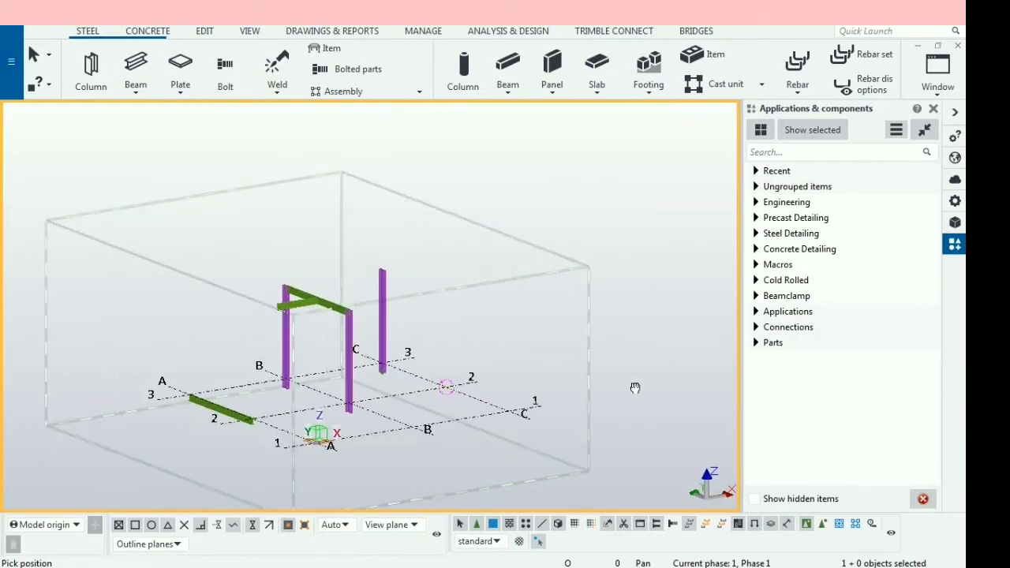
right_click(613, 262)
click(643, 264)
right_click(643, 264)
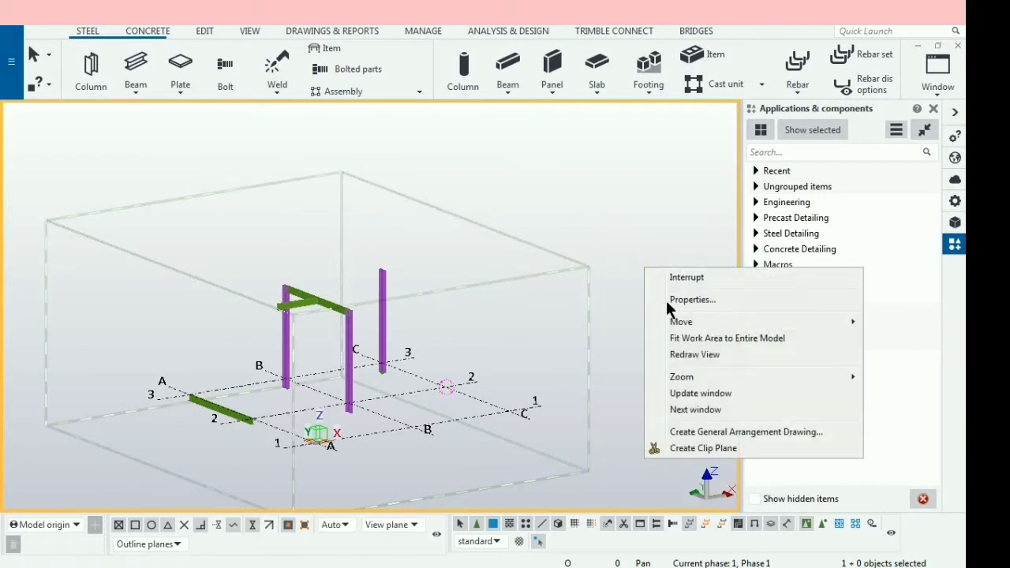
click(680, 355)
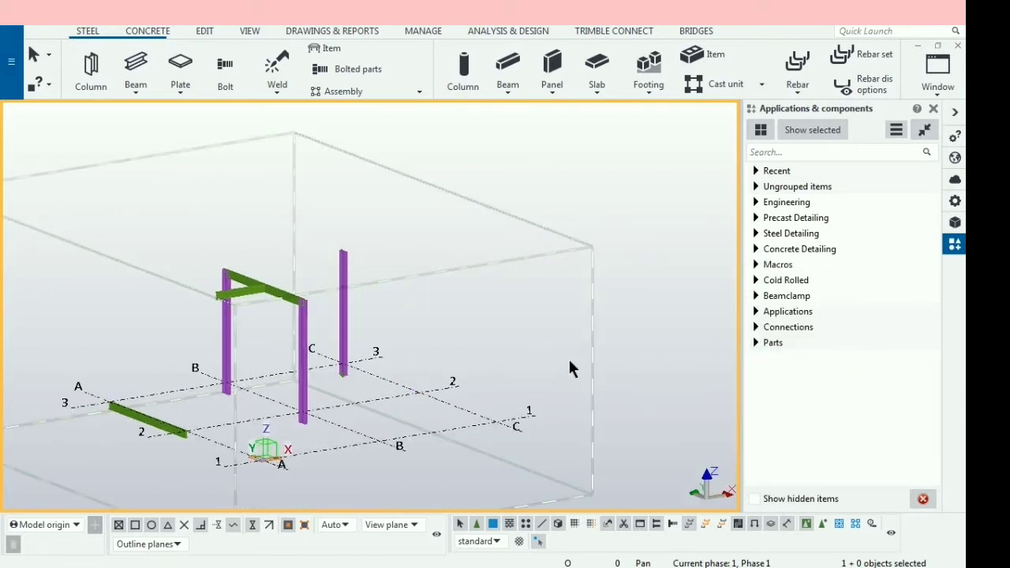
Set the view rotation point at grid intersection B-1, orbit slightly around it, and redraw the view
key(v)
click(377, 439)
ctrl+middle_drag(377, 440, 355, 452)
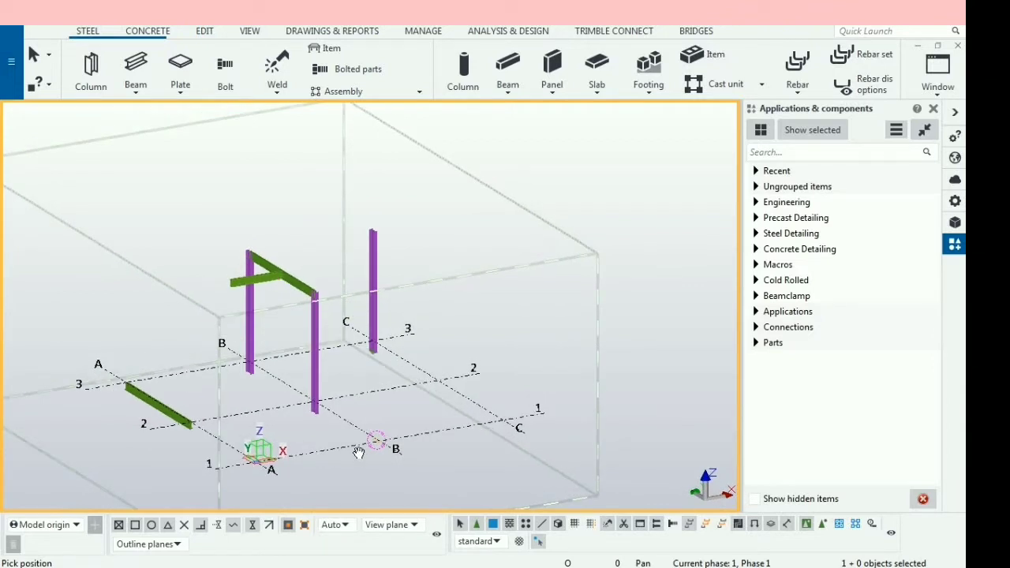
right_click(447, 314)
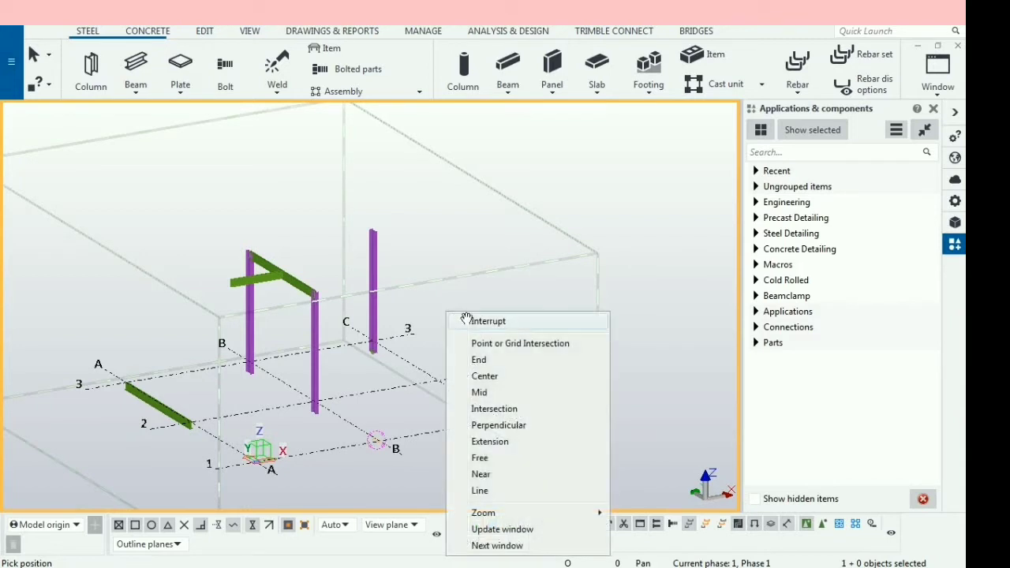
click(471, 323)
right_click(478, 329)
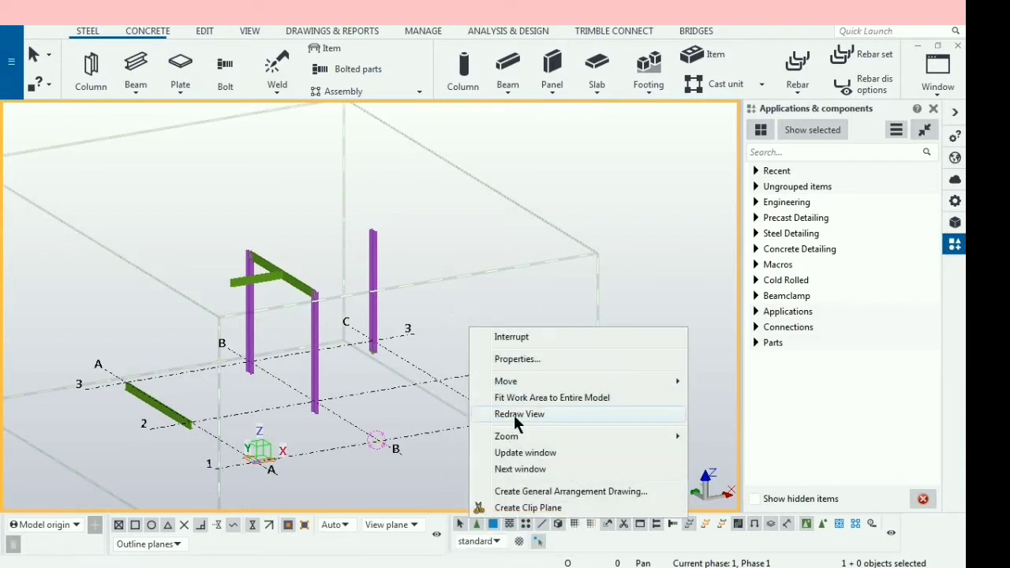
click(513, 414)
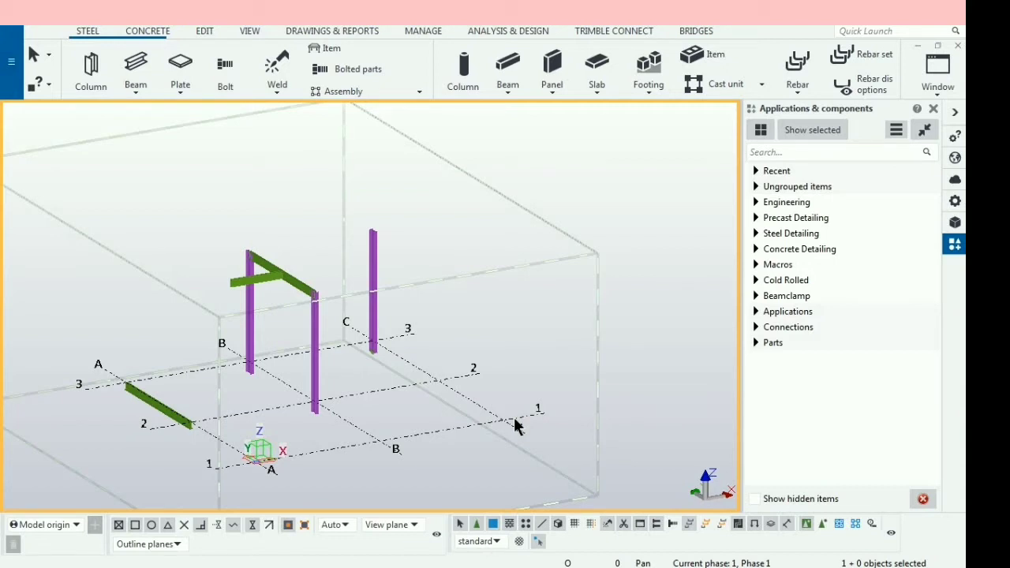
Tilt the 3D view vertically in fixed increments through a full turn, and zoom slightly out and in
key(ctrl+Down)
key(ctrl+Down)
key(ctrl+Down)
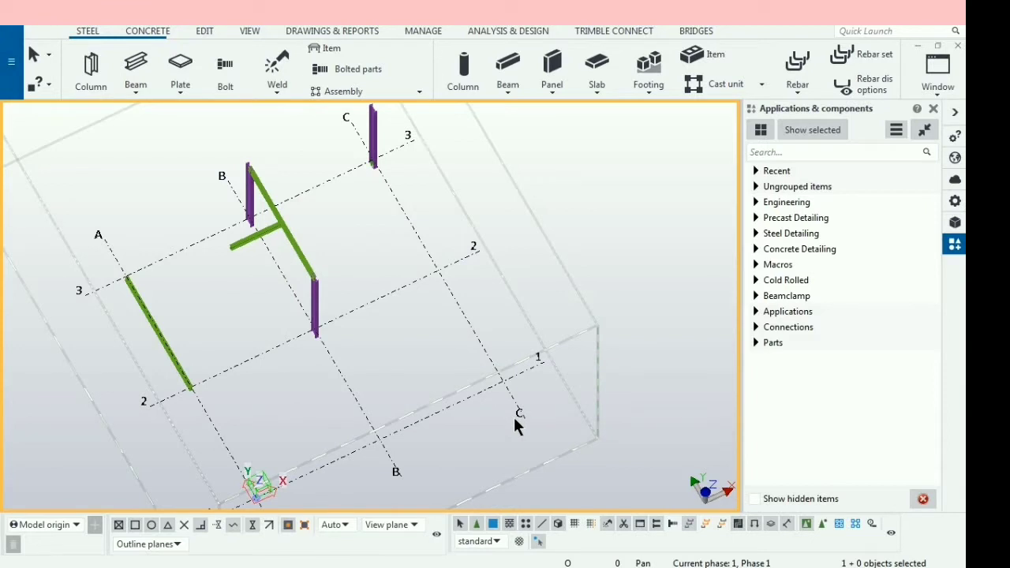
key(ctrl+Down)
key(ctrl+Down)
key(ctrl+Down)
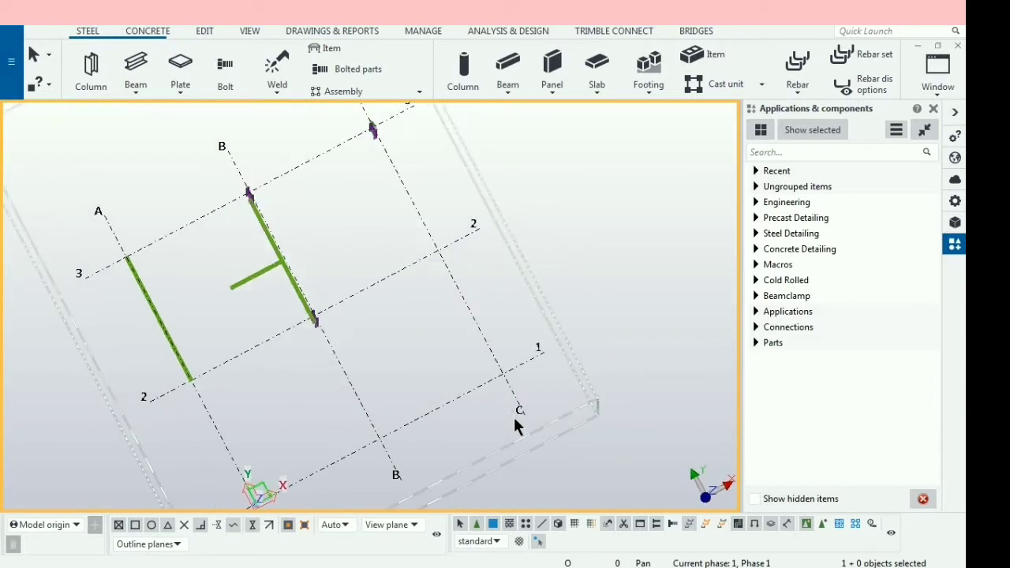
key(ctrl+Down)
key(ctrl+Down)
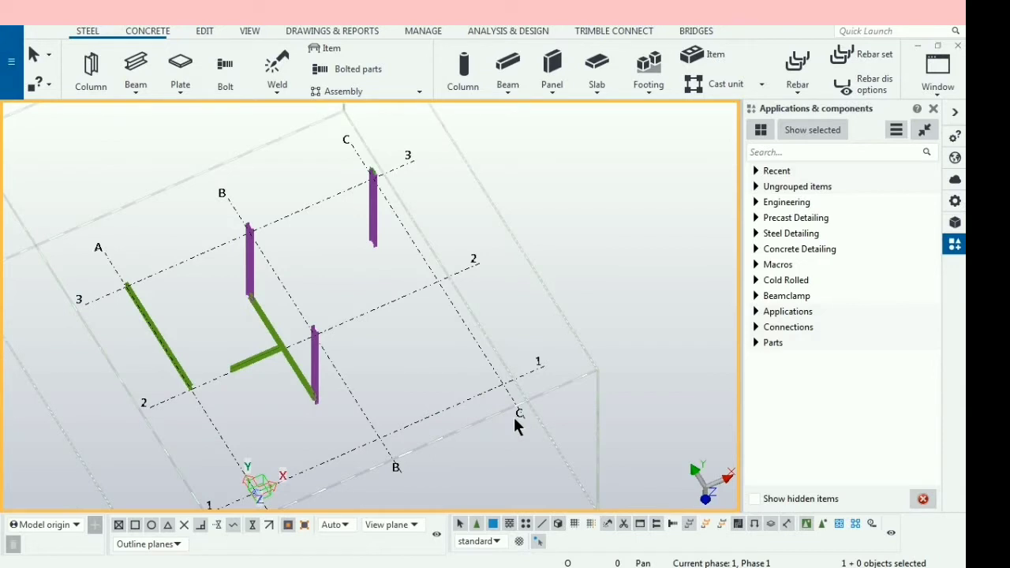
key(ctrl+Down)
key(ctrl+Down)
key(ctrl+Down)
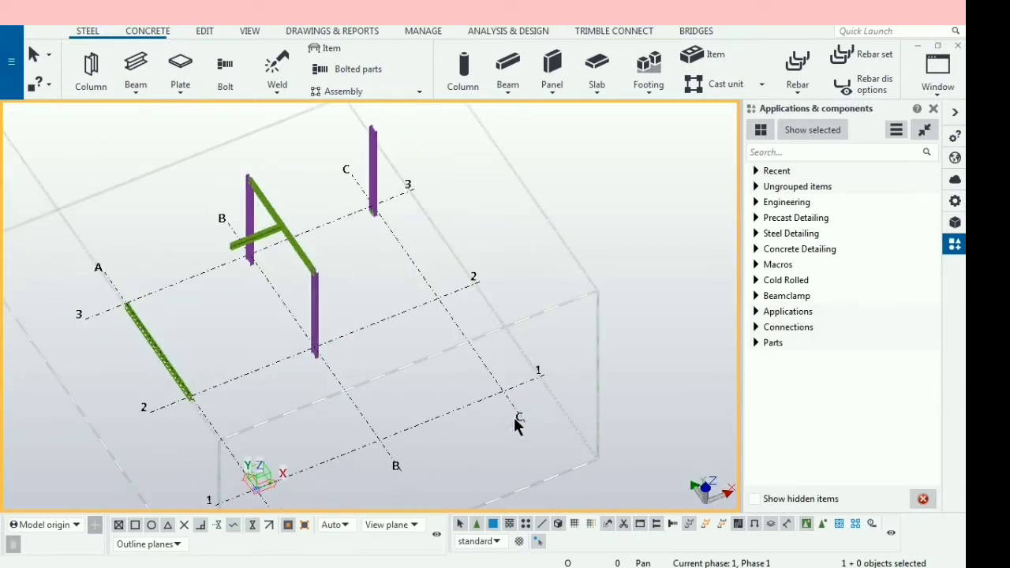
key(ctrl+Down)
key(ctrl+Down)
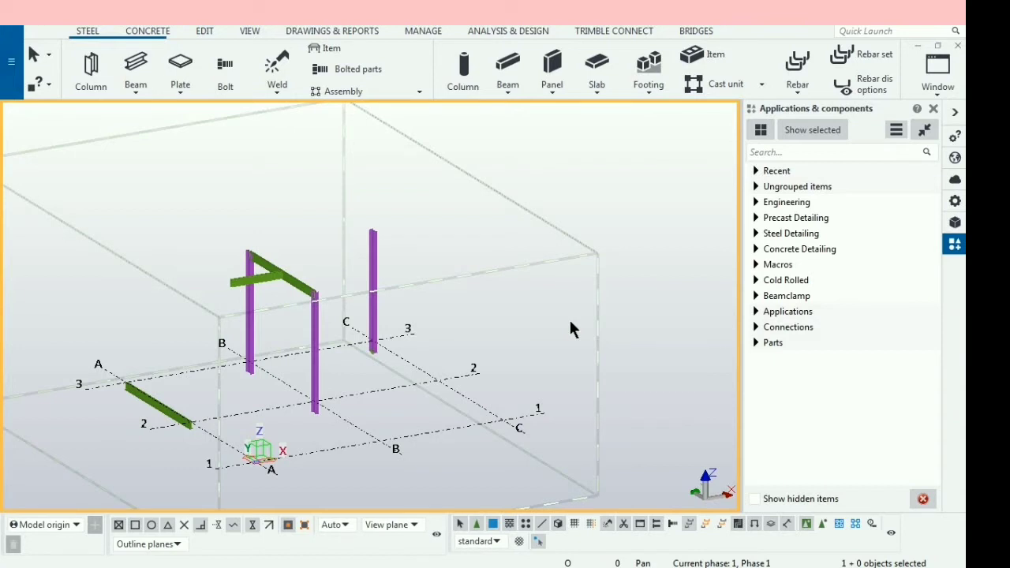
scroll(568, 299, down, 1)
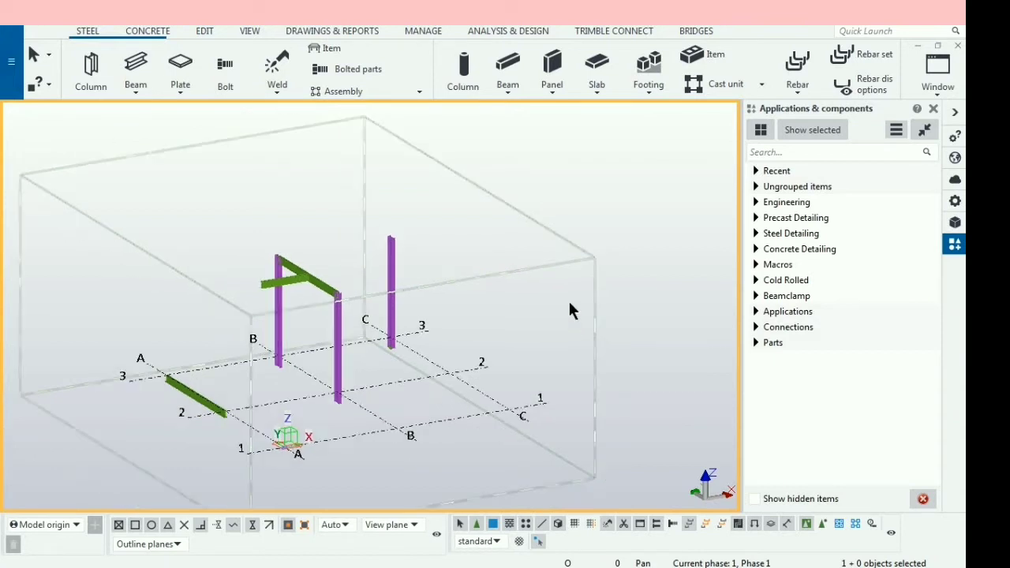
scroll(432, 458, up, 1)
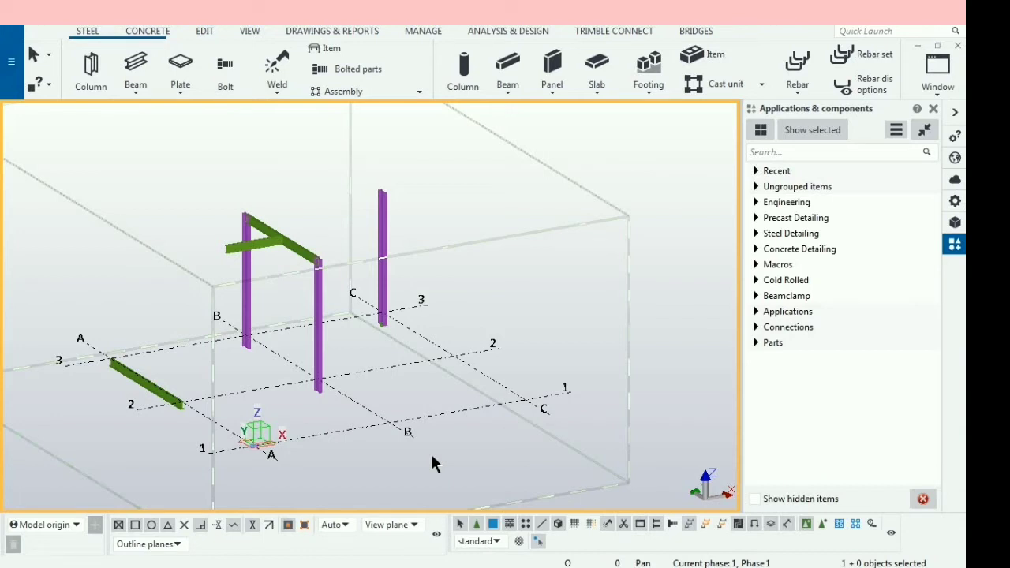
Pick grid intersection B-1 as the view point, orbit the model around it, and end the command
key(v)
click(389, 423)
ctrl+middle_drag(389, 422, 393, 404)
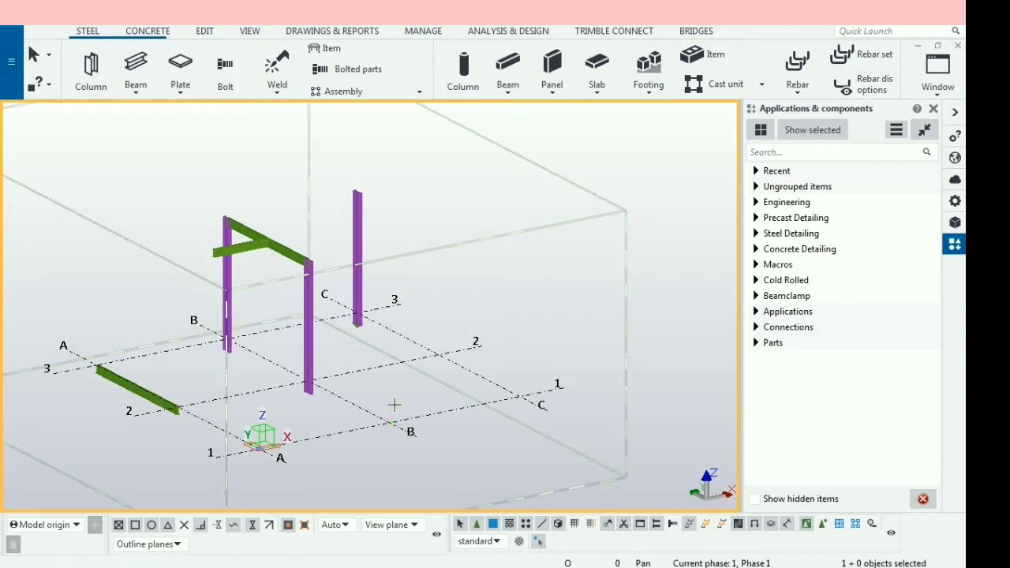
right_click(394, 404)
click(455, 222)
Repeat the view rotation with grid intersection C-2 as its centre, and interrupt the command
key(Return)
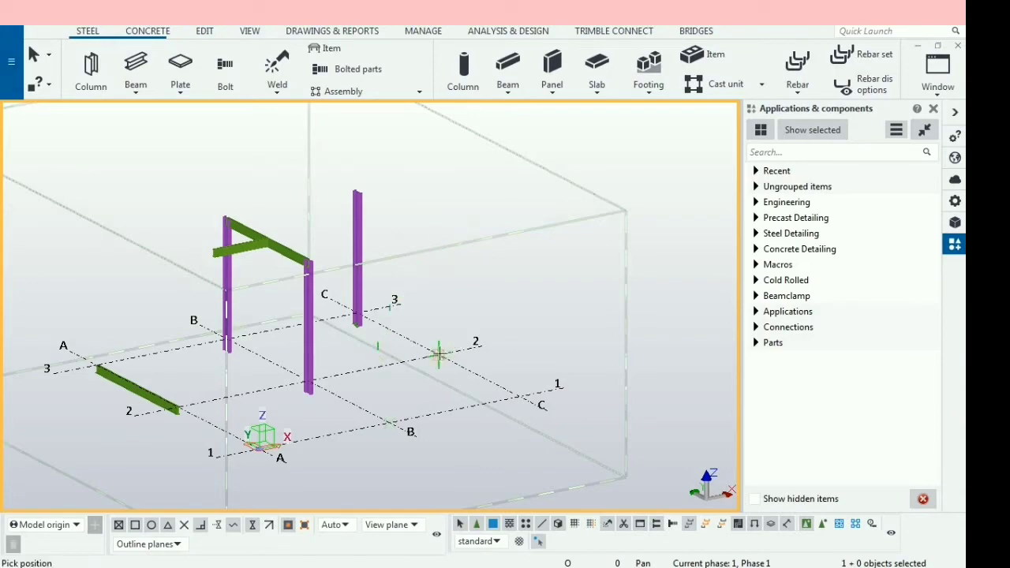
drag(440, 354, 438, 353)
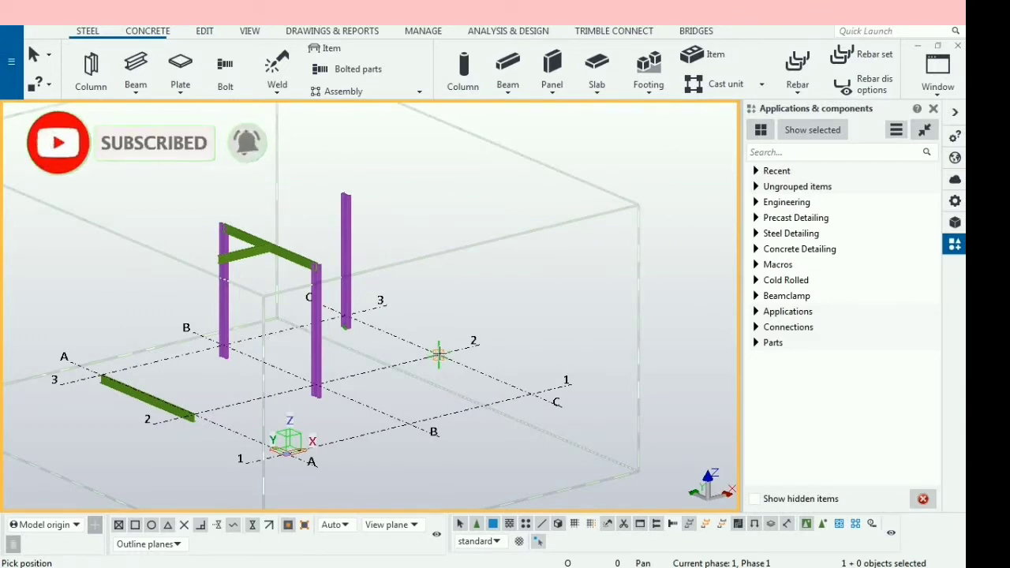
click(439, 355)
right_click(467, 275)
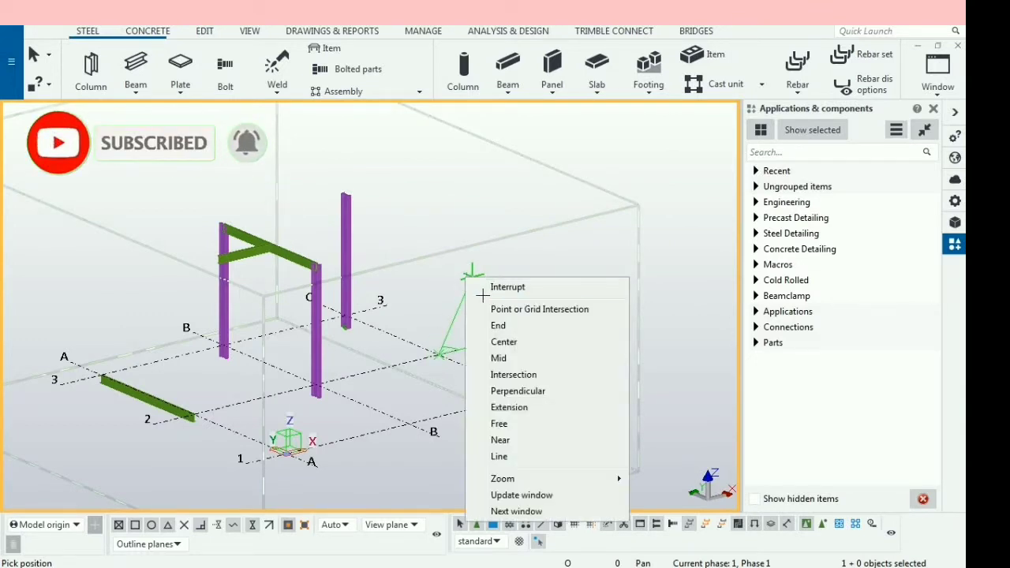
click(483, 287)
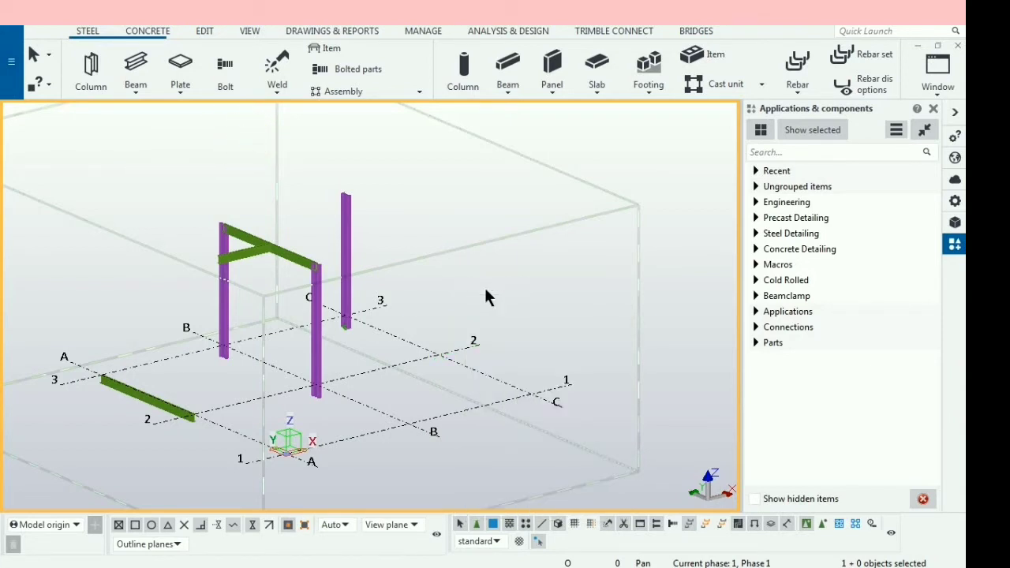
Rotate the view about grid intersection C-1, interrupt the command, and zoom out to show the whole work area
key(Return)
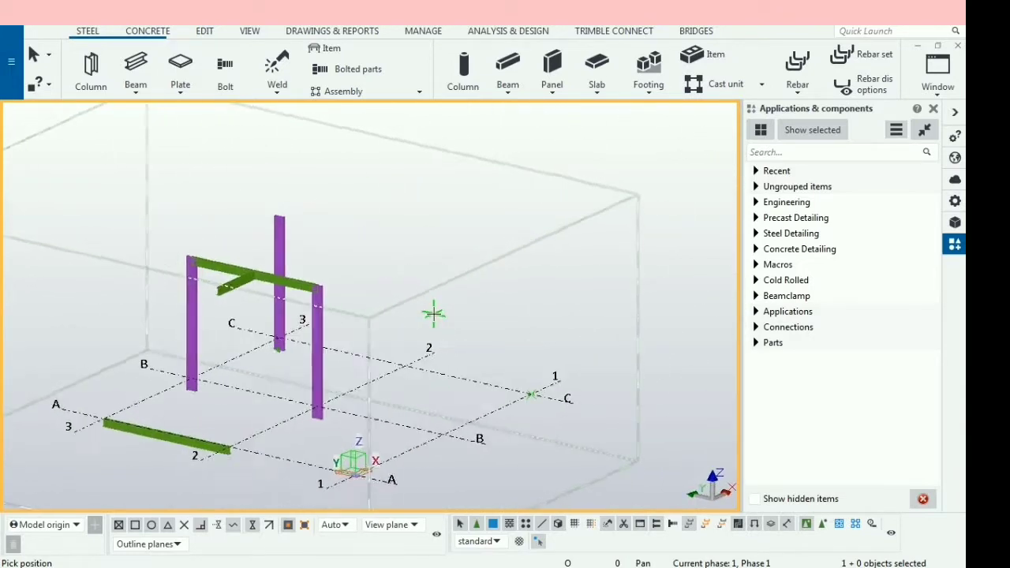
right_click(434, 315)
click(453, 325)
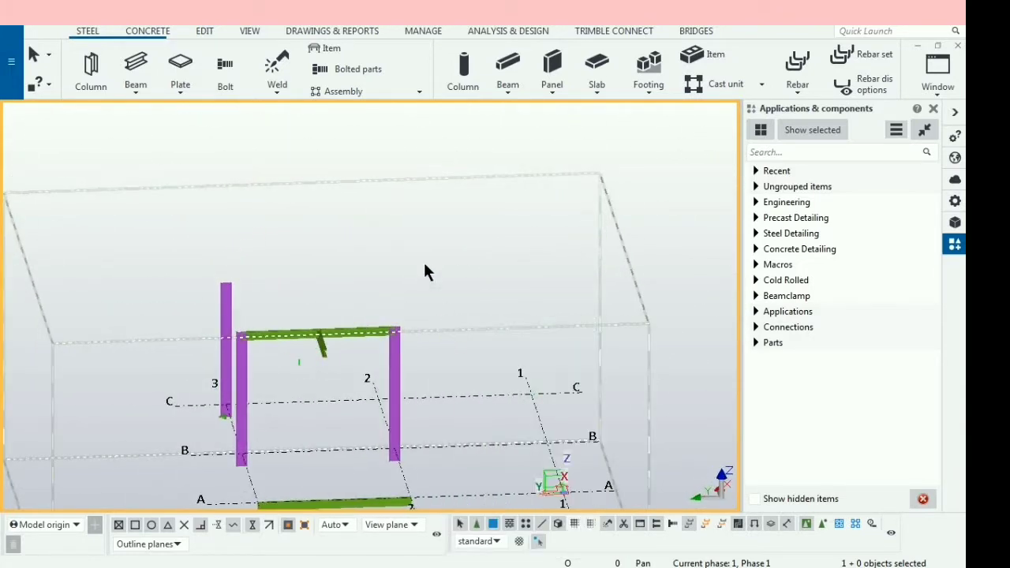
scroll(380, 228, down, 5)
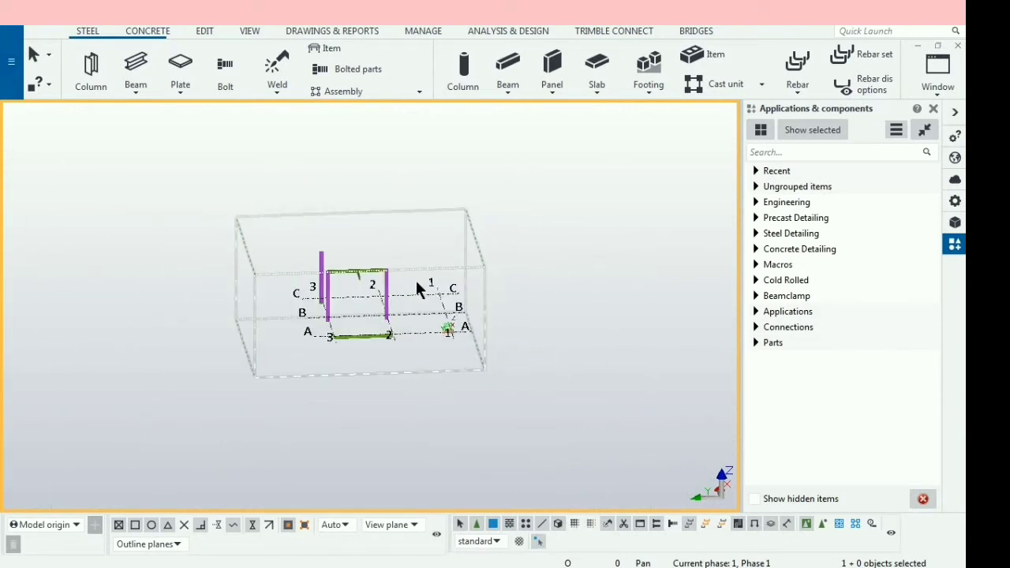
scroll(420, 298, up, 1)
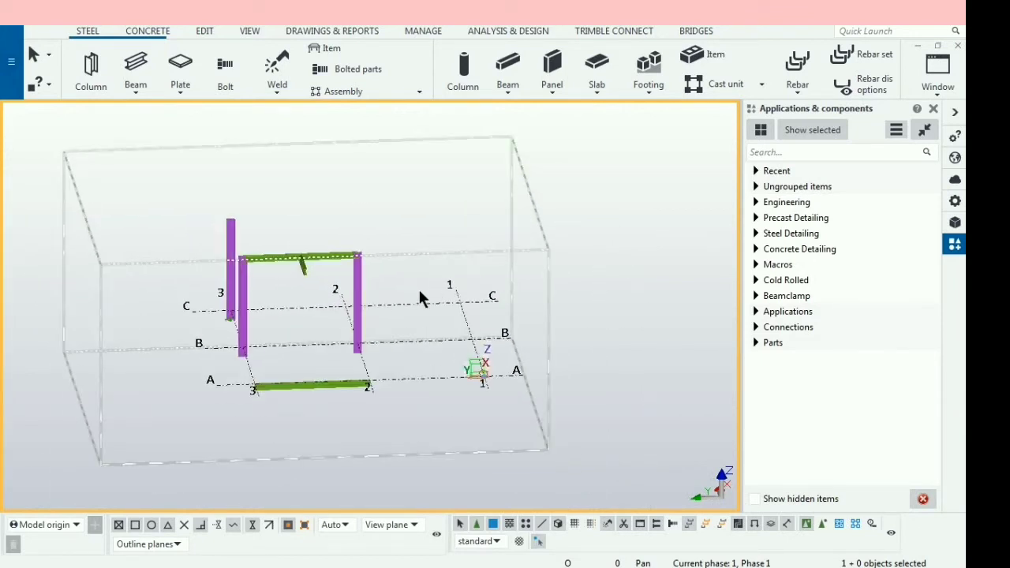
Orbit the model about a point on grid line B between lines 1 and 2, and zoom in
key(v)
click(418, 339)
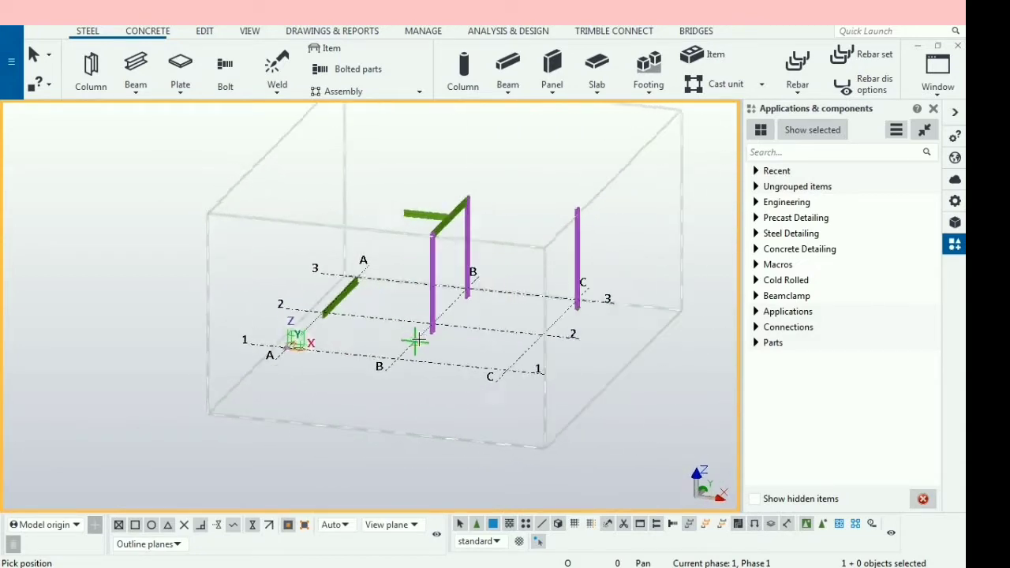
right_click(415, 339)
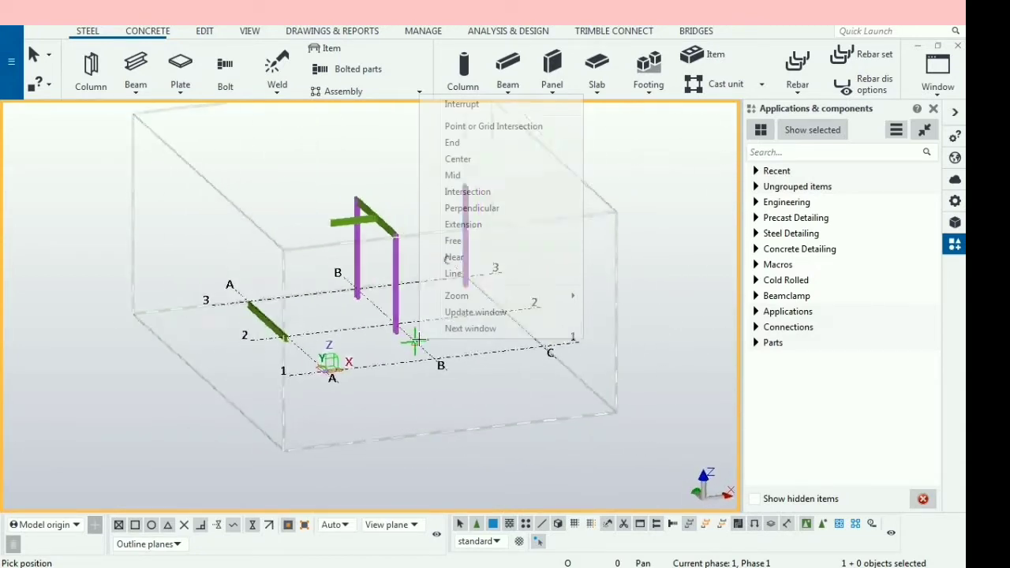
click(460, 104)
scroll(363, 210, up, 1)
scroll(363, 211, up, 1)
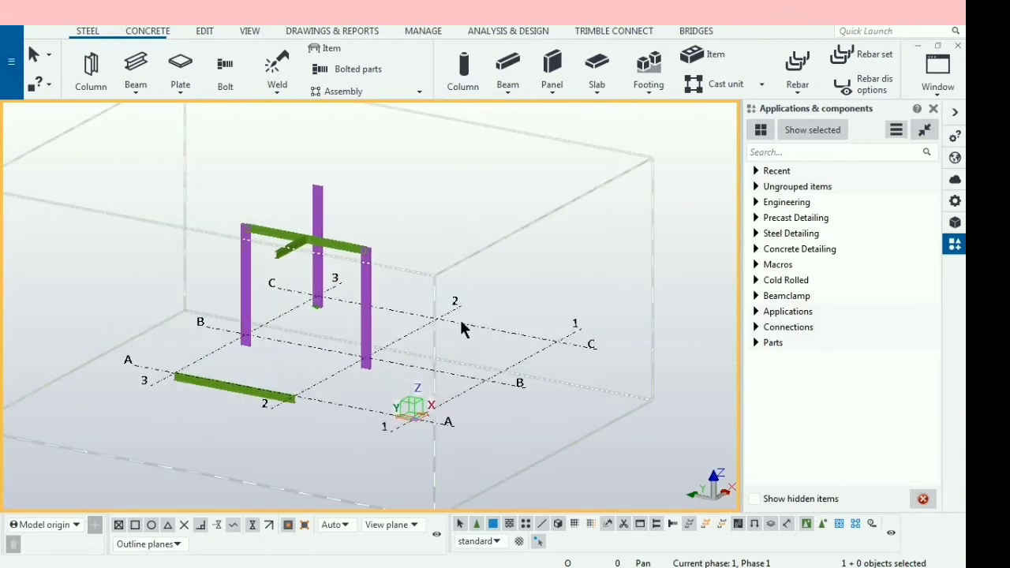
ctrl+middle_drag(461, 333, 377, 312)
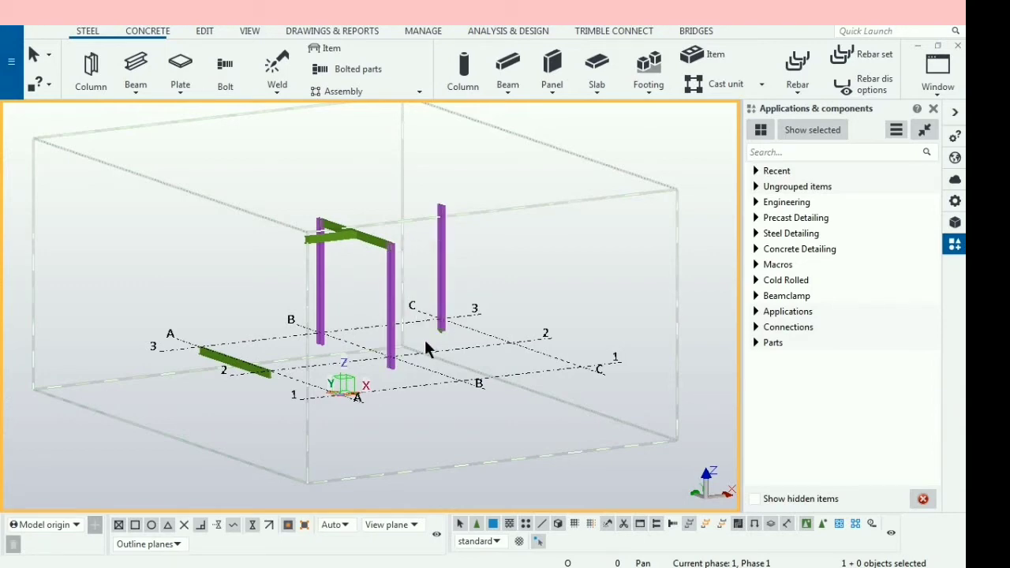
mouse_move(425, 341)
ctrl+middle_down()
mouse_move(325, 343)
mouse_move(411, 337)
ctrl+middle_up()
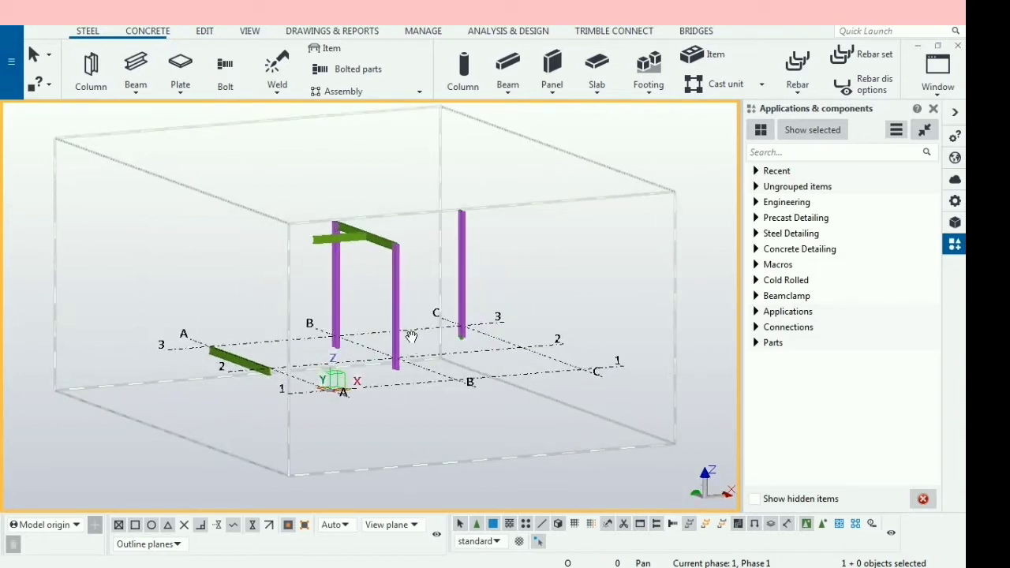
Pan the model down and to the left within the view in two moves, and end the Pan command
middle_drag(411, 341, 384, 366)
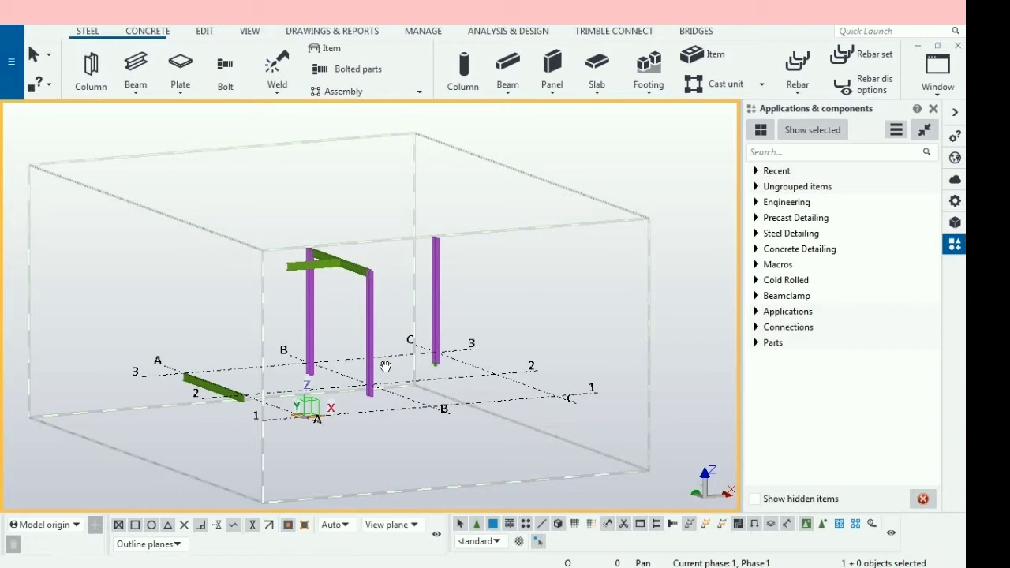
right_click(384, 124)
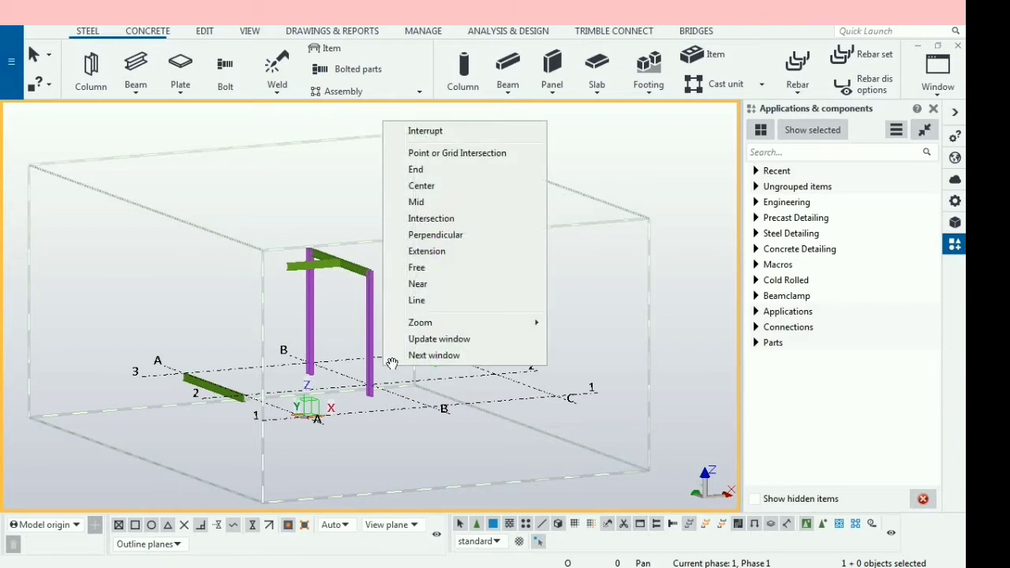
click(462, 130)
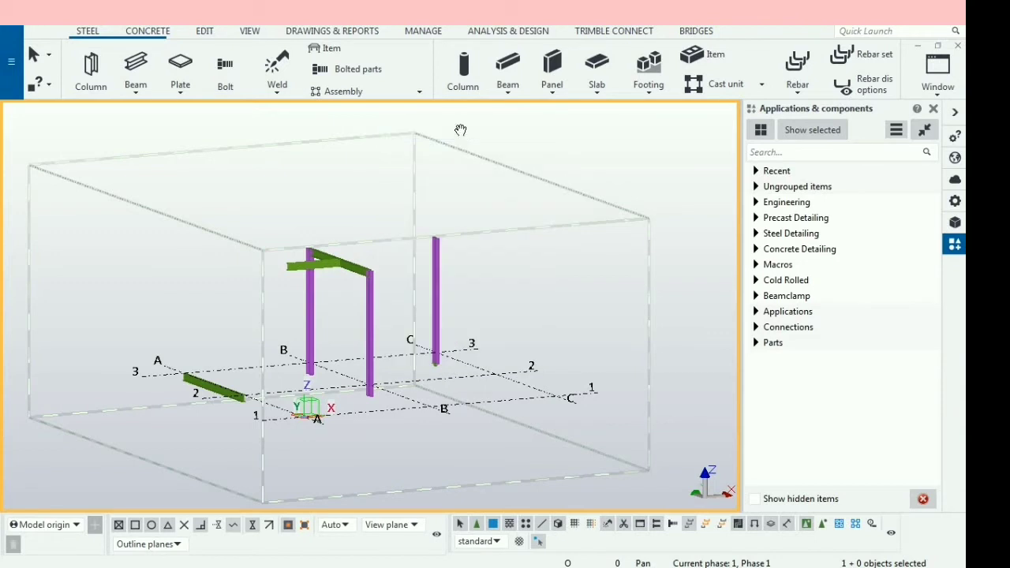
drag(428, 357, 385, 353)
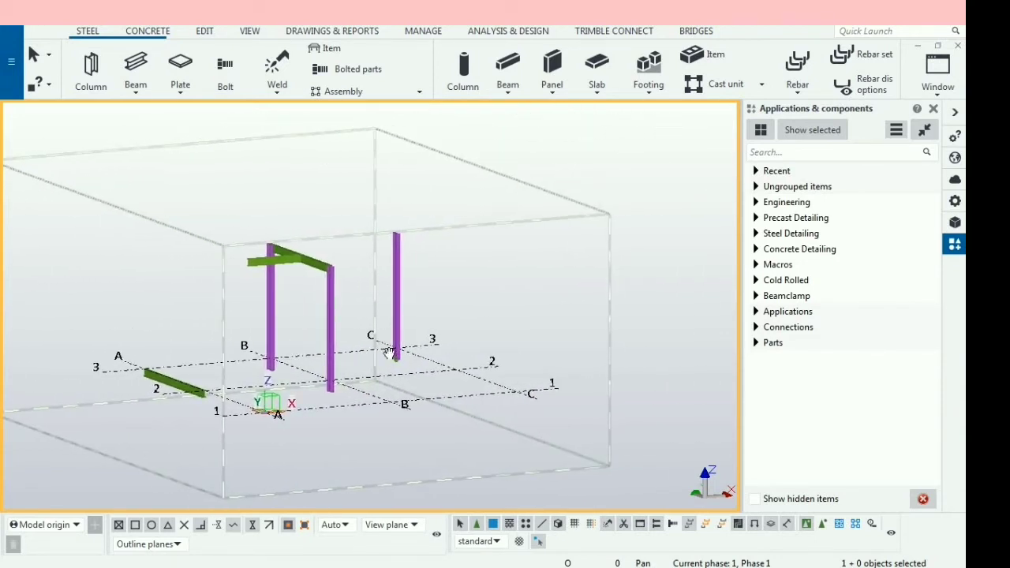
right_click(465, 273)
click(493, 288)
Turn off the middle button pan setting
key(shift+m)
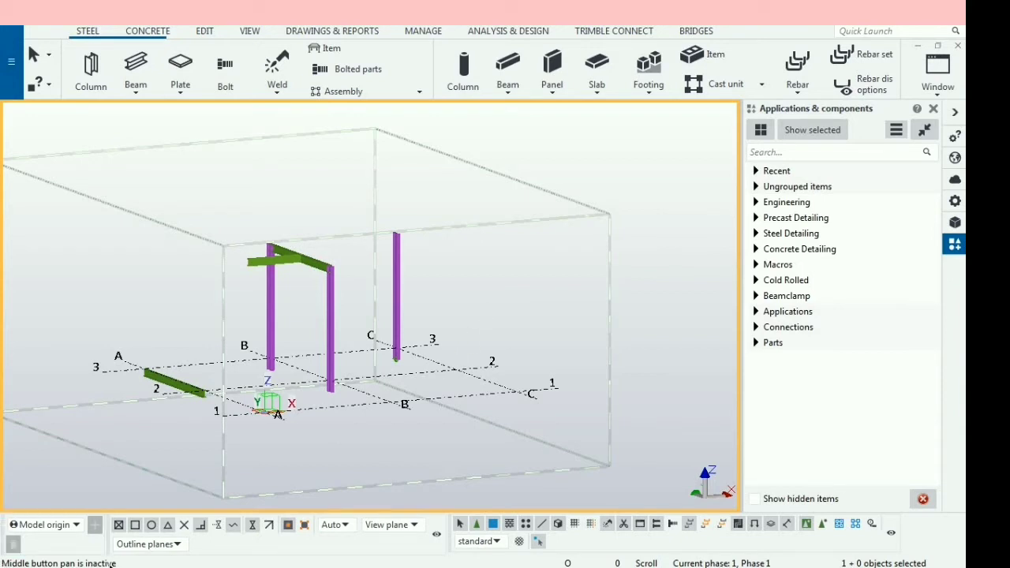
Shift the model view left, right and left again with the middle mouse function while middle button pan is inactive
middle_drag(357, 429, 304, 436)
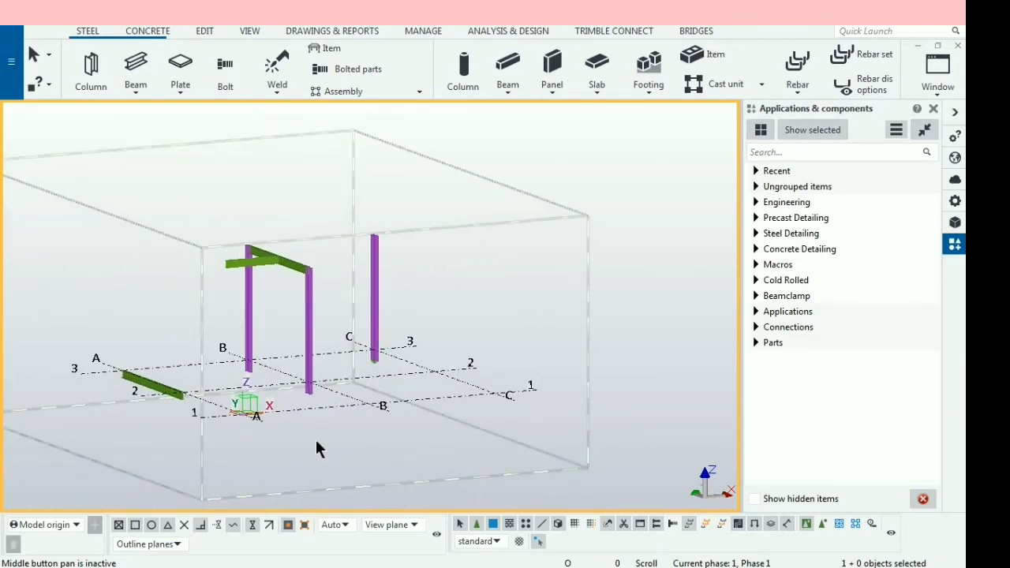
middle_drag(316, 444, 342, 438)
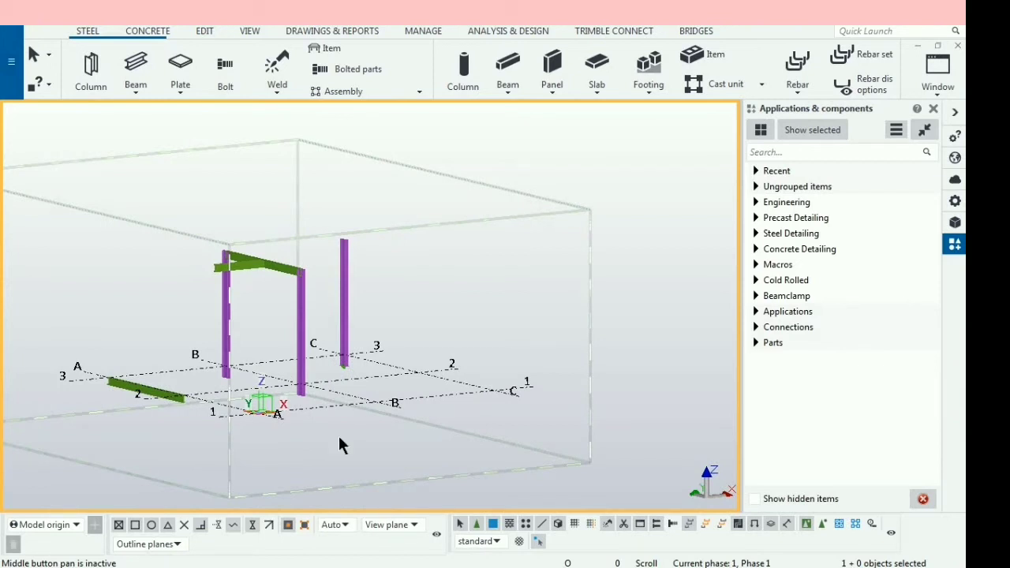
middle_drag(337, 458, 311, 472)
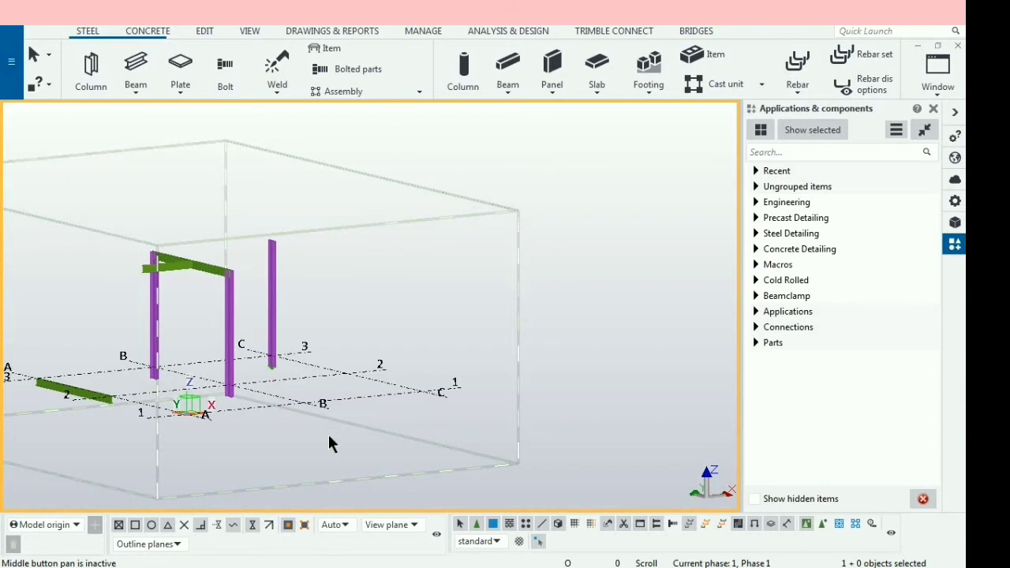
Activate the middle button pan setting and pan the model up and to the right within the view
key(shift+m)
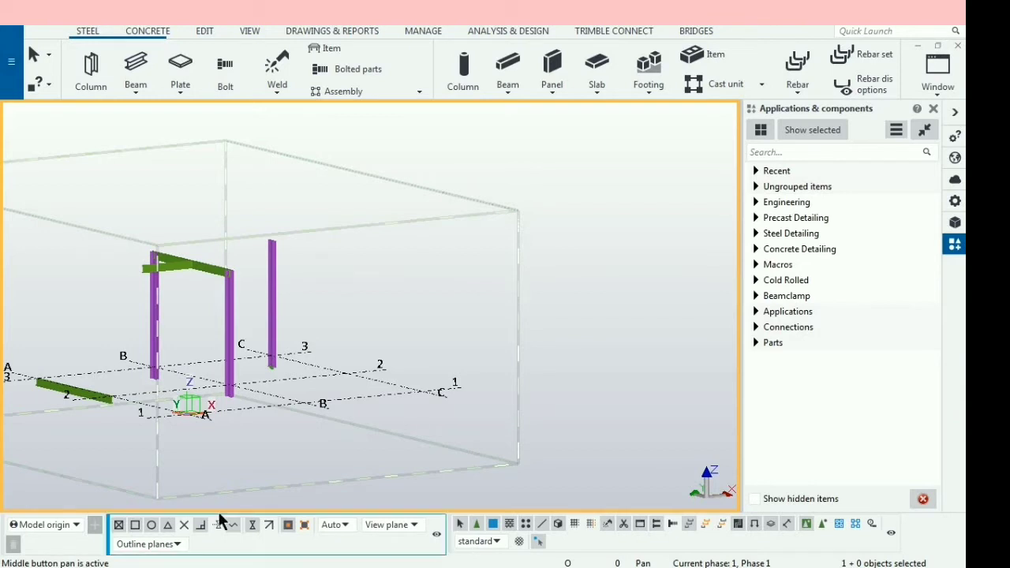
middle_drag(302, 466, 459, 411)
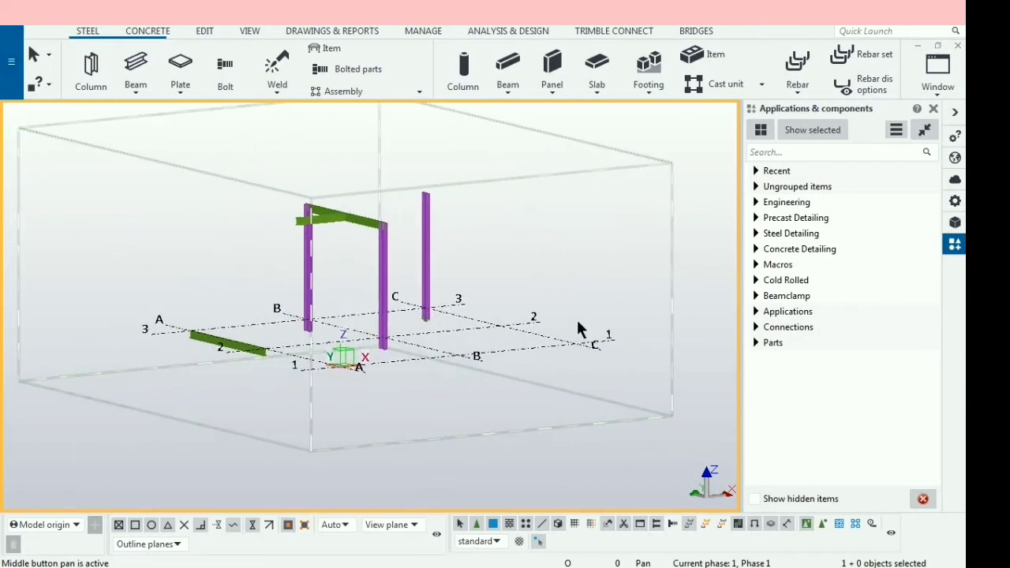
Inquire about the column at grid intersection C-3, close the object information, and interrupt the command
scroll(578, 321, up, 1)
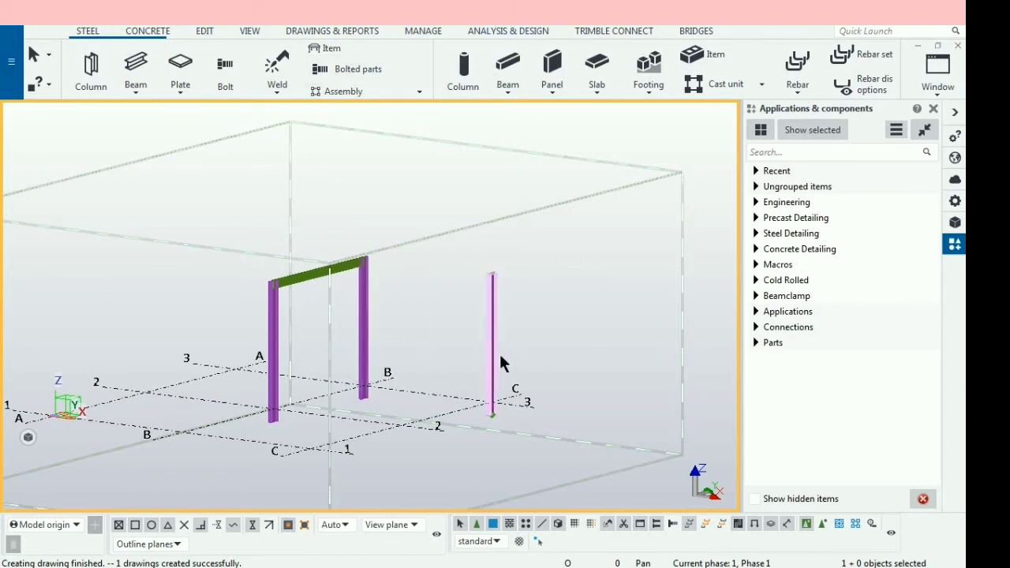
scroll(571, 363, up, 2)
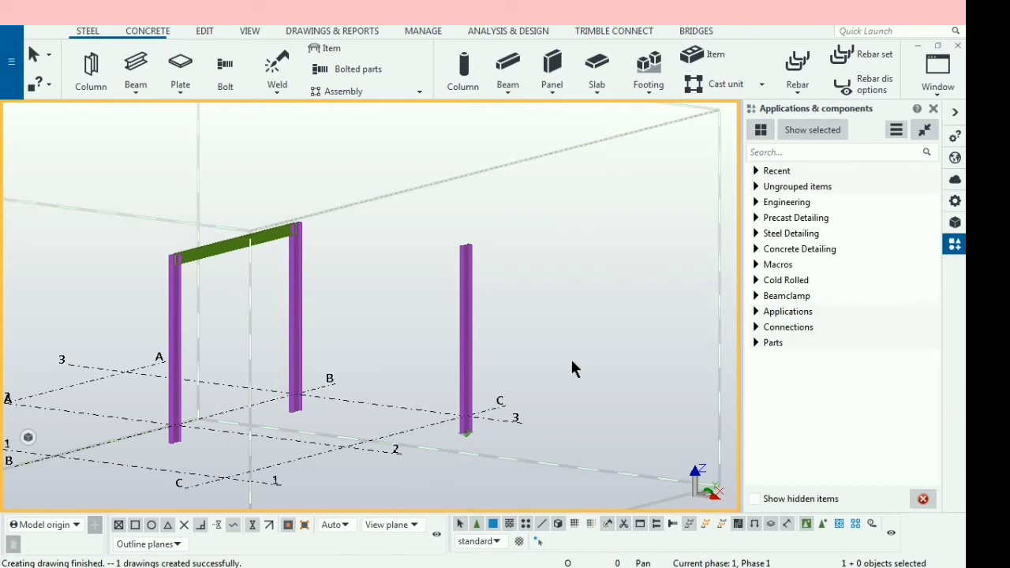
click(464, 299)
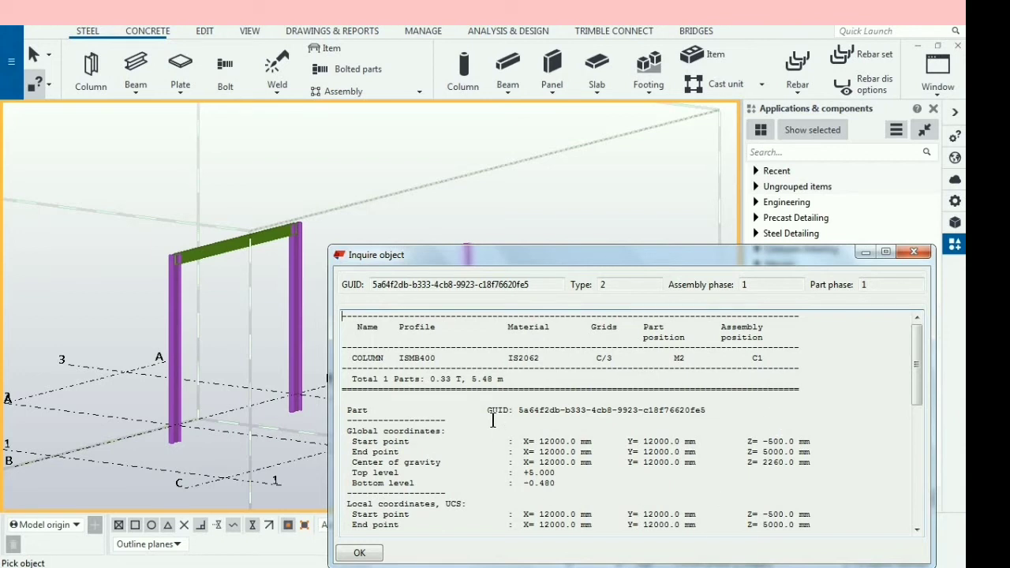
click(913, 253)
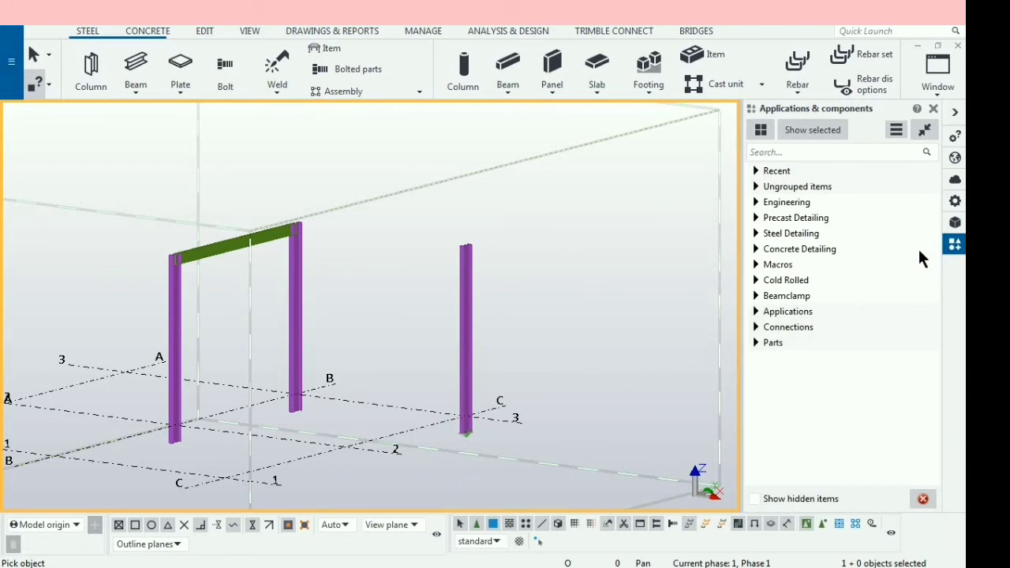
right_click(649, 344)
click(692, 111)
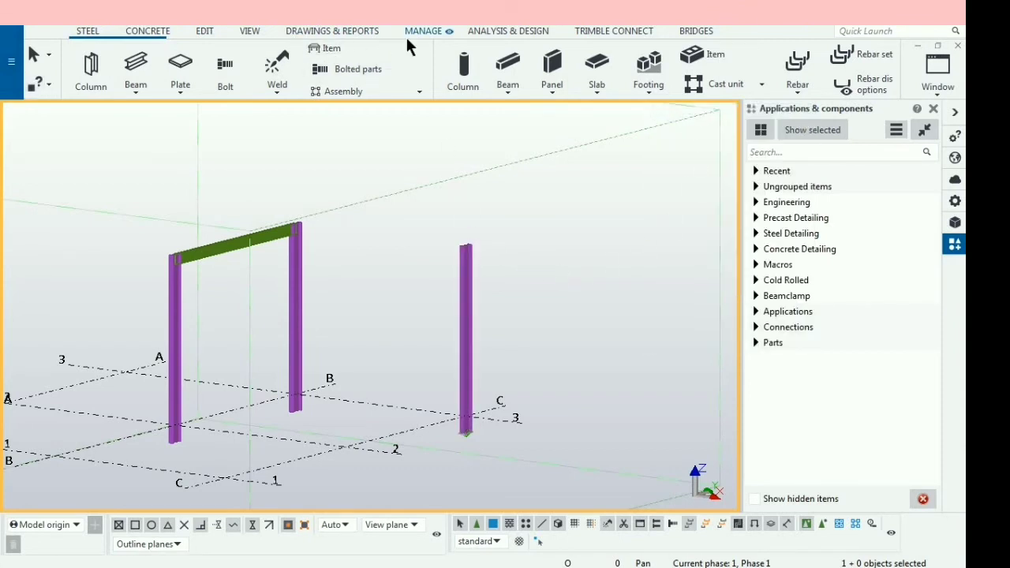
scroll(537, 396, up, 1)
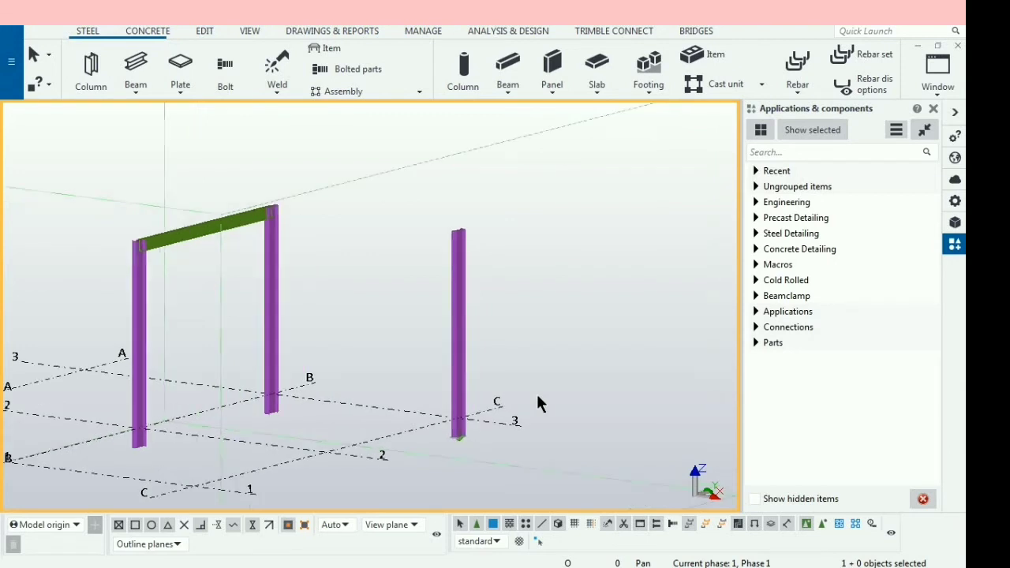
key(f)
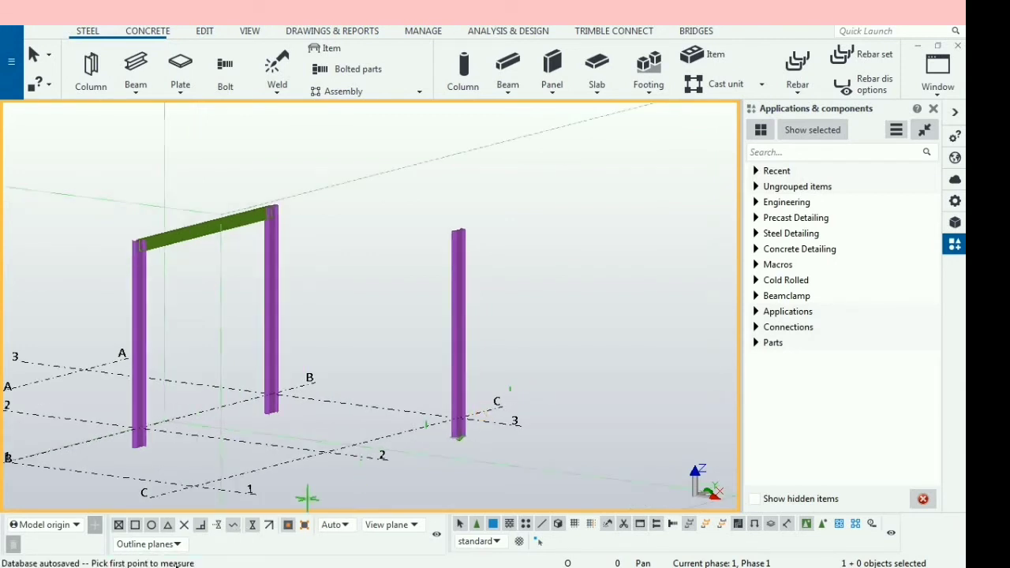
click(459, 230)
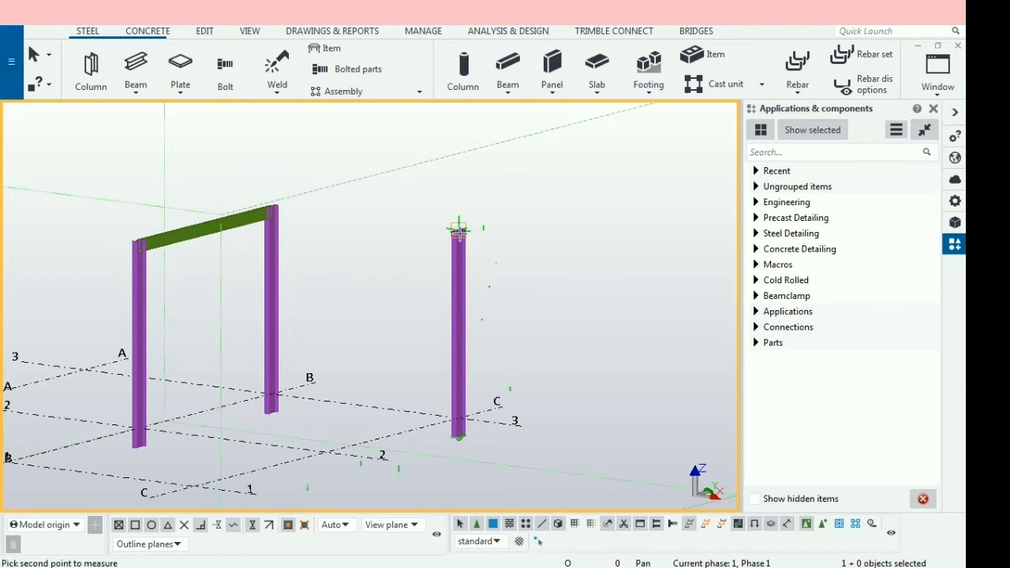
click(458, 434)
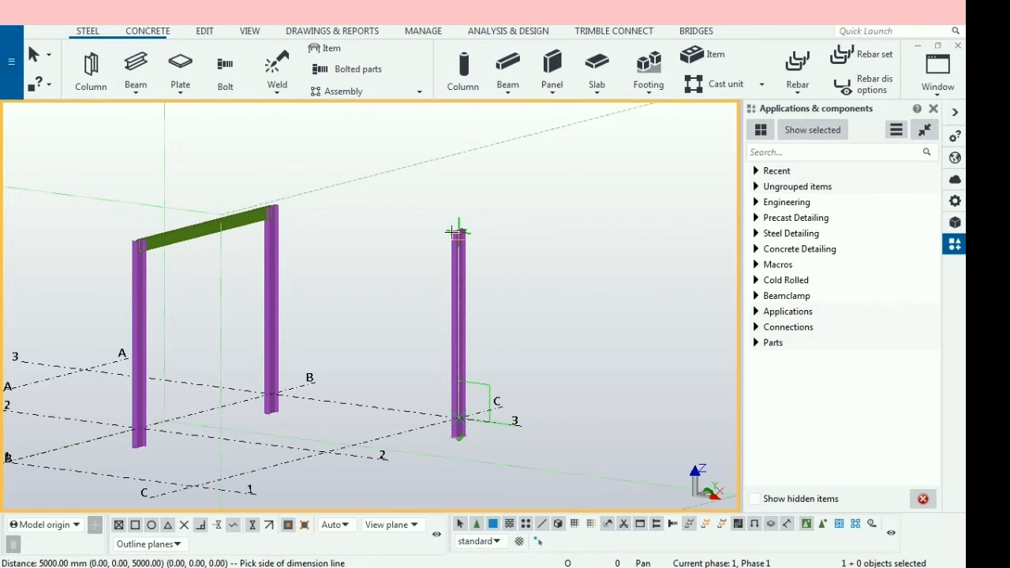
key(Escape)
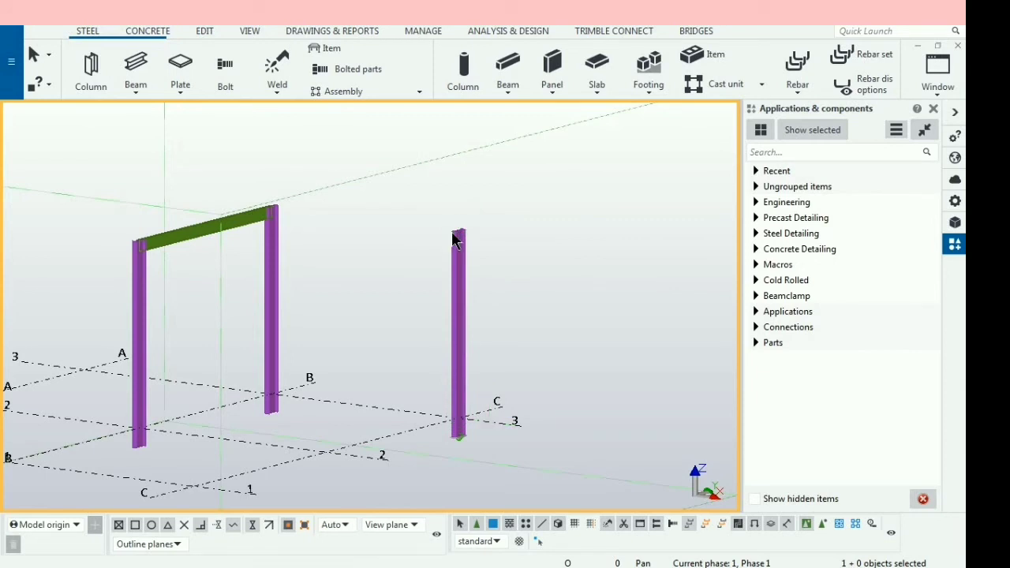
Measure the column at grid intersection C-3 from its base to its top, and end the measuring command
key(f)
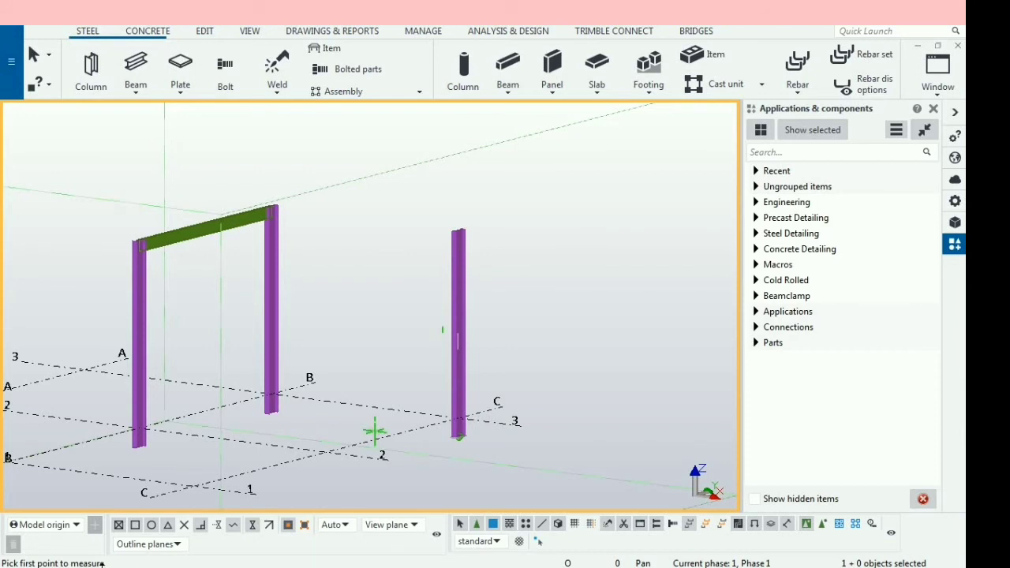
click(458, 435)
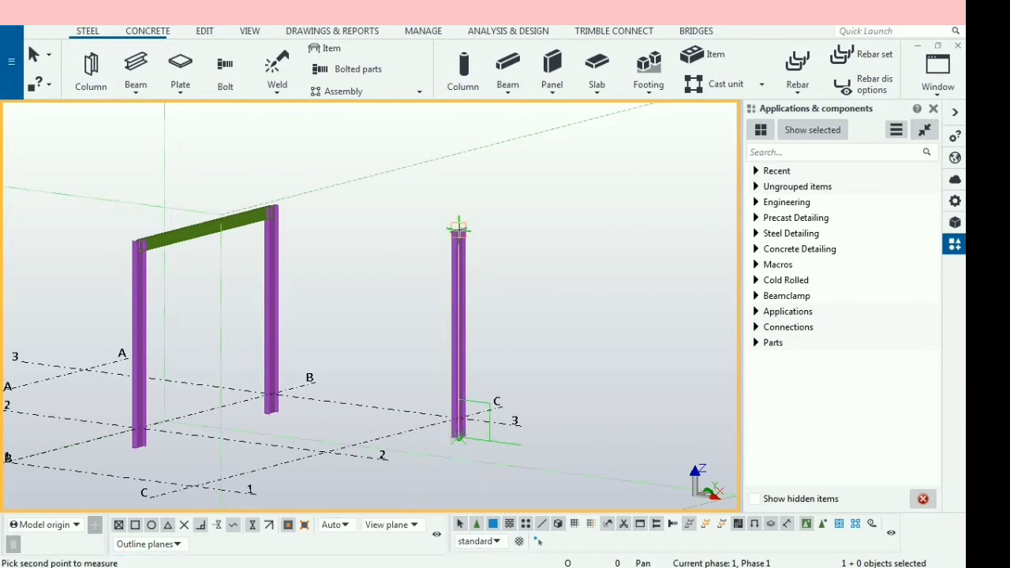
click(460, 236)
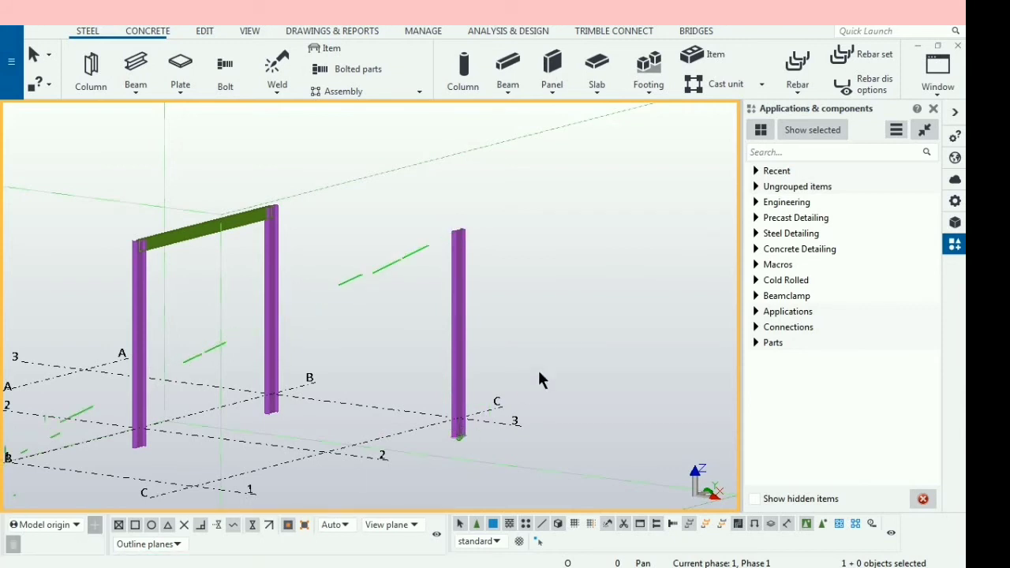
right_click(576, 274)
click(604, 282)
right_click(602, 277)
click(637, 289)
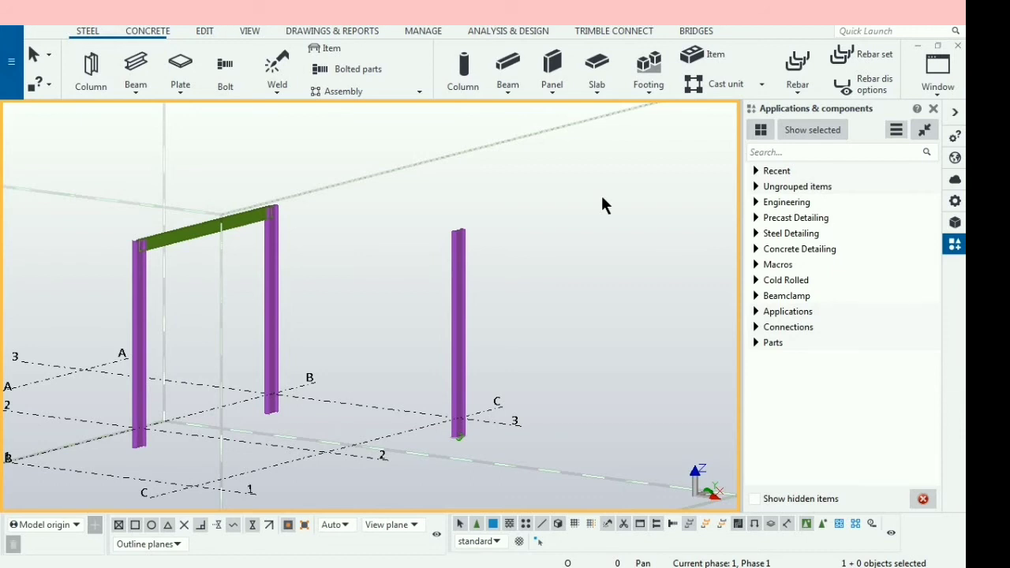
Create a report from all objects with the Drawing_list template, and close the report dialog
key(ctrl+b)
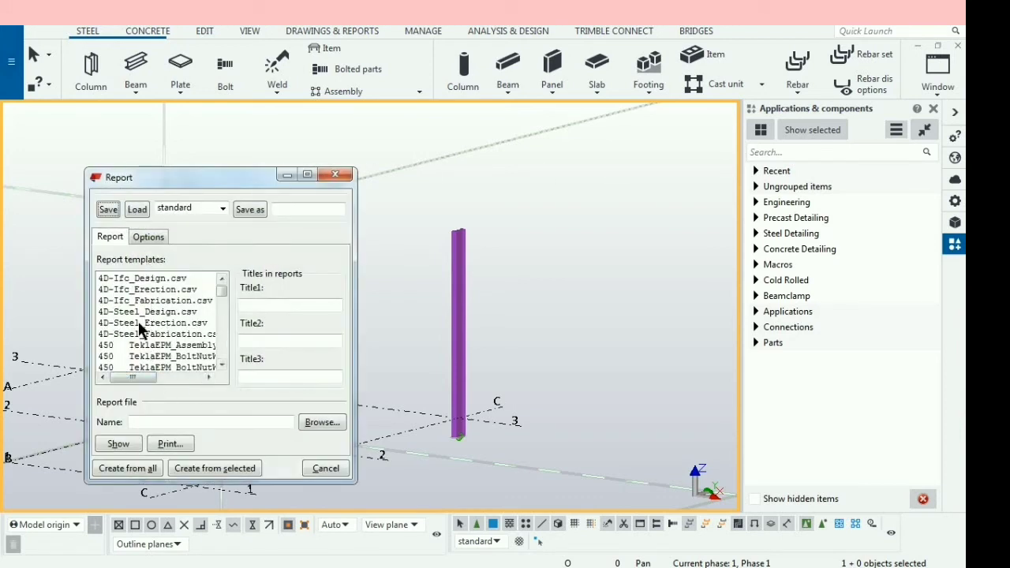
click(222, 365)
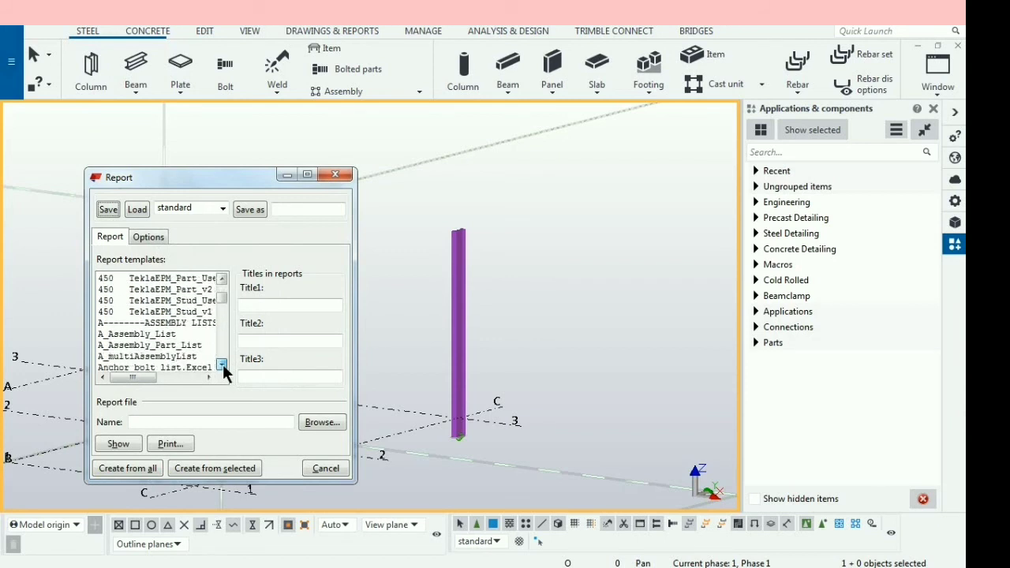
click(222, 364)
click(222, 364)
click(222, 363)
click(222, 364)
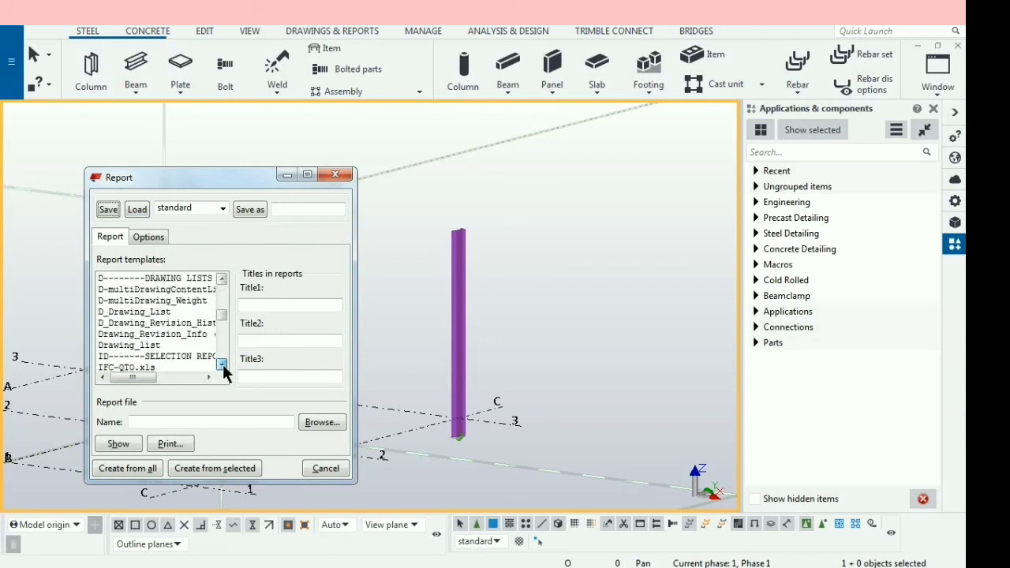
click(223, 363)
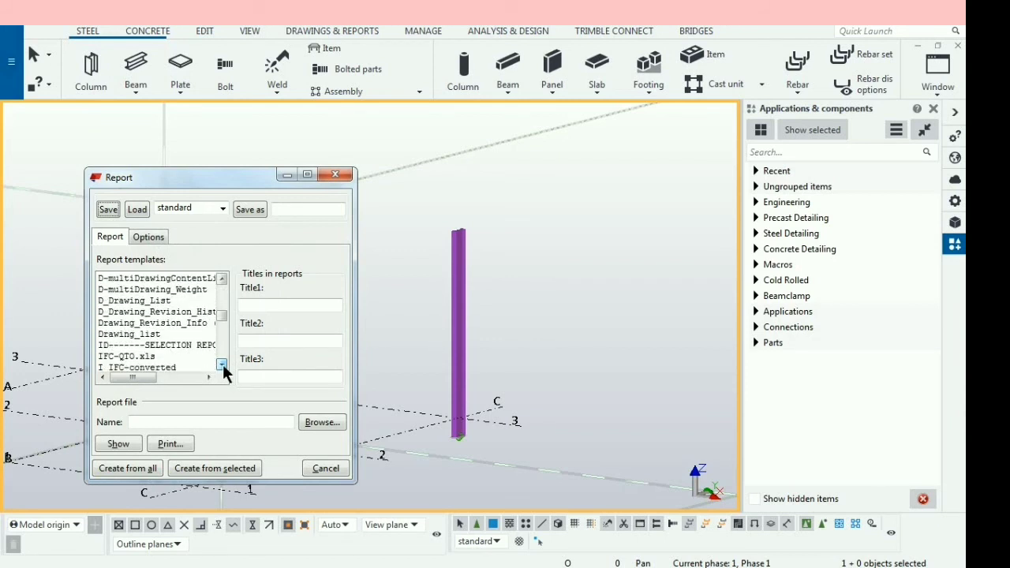
click(136, 334)
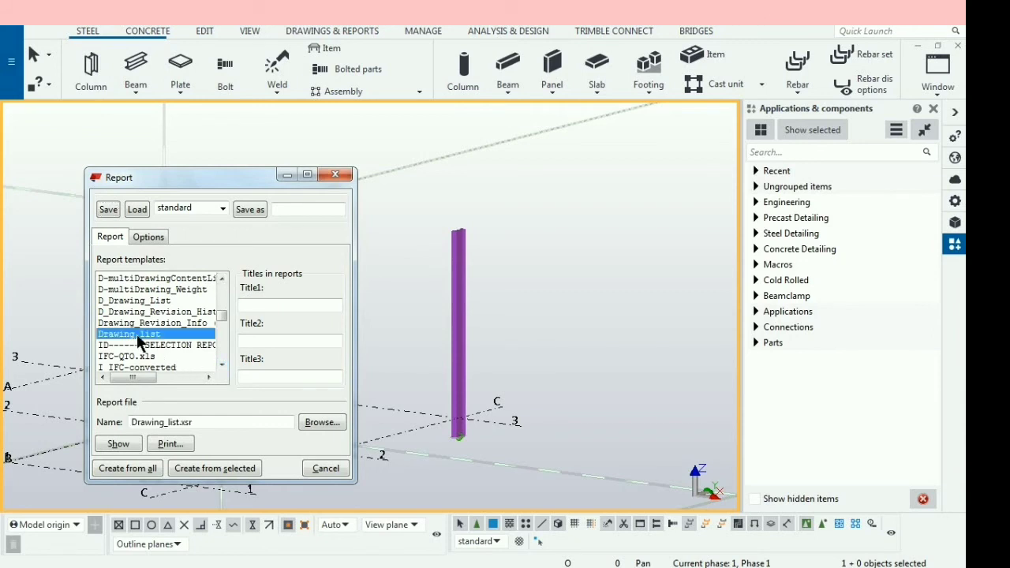
click(121, 470)
click(334, 174)
scroll(419, 208, down, 2)
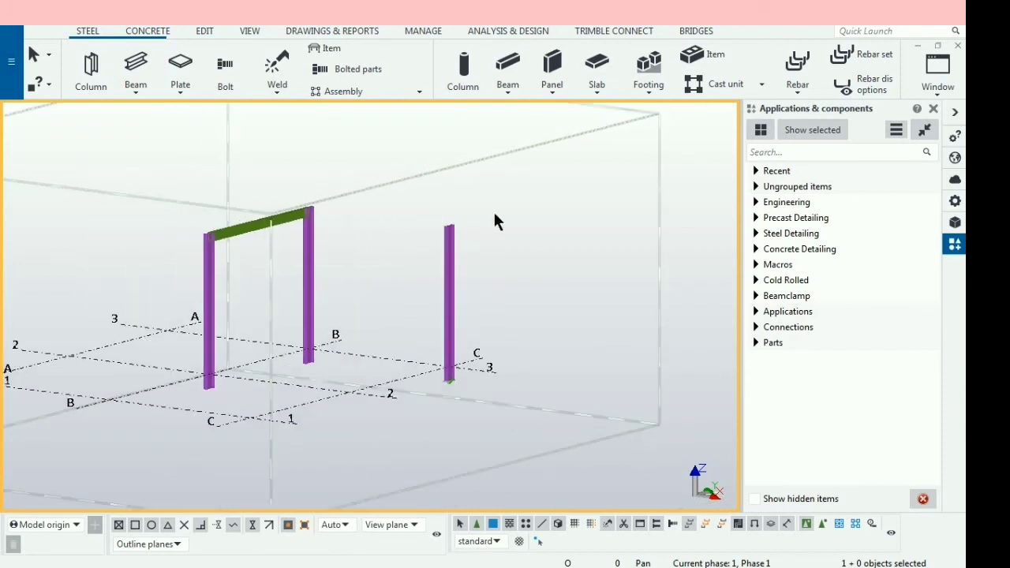